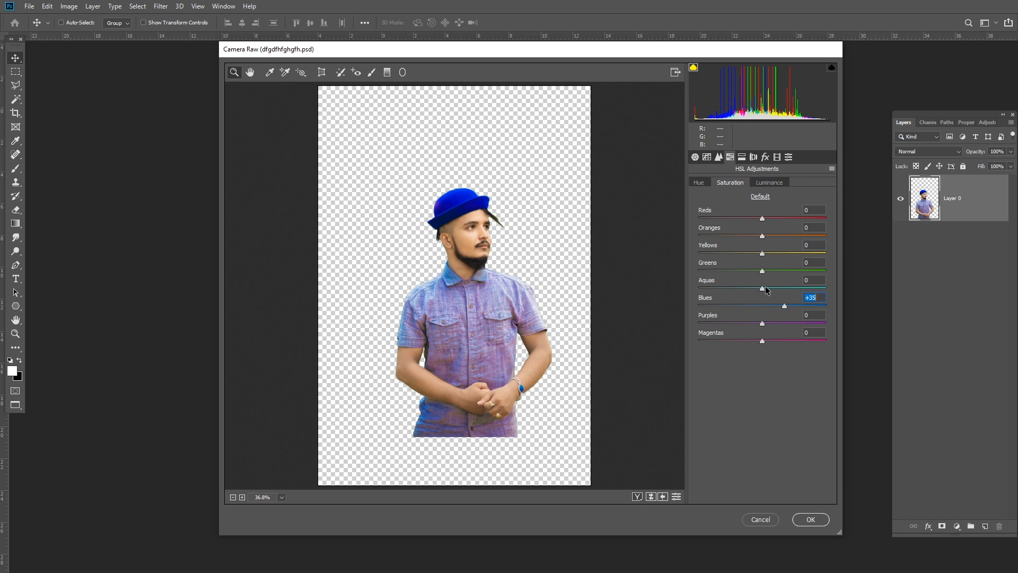
- Set the basic Saturation adjustment to +11 and apply the Camera Raw filter to the cutout man
left_click(694, 157)
left_click_drag(764, 456, 770, 459)
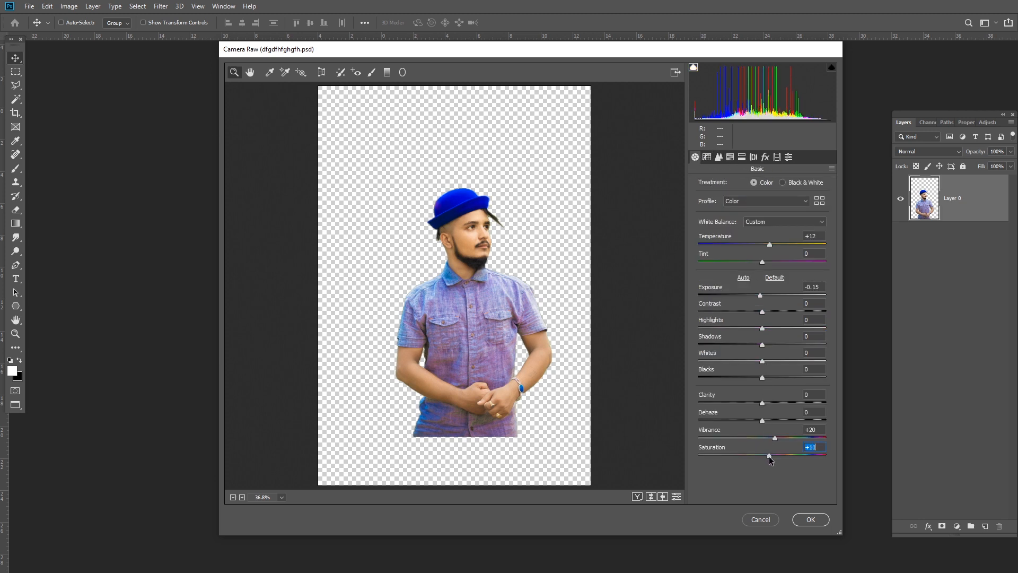
left_click(803, 520)
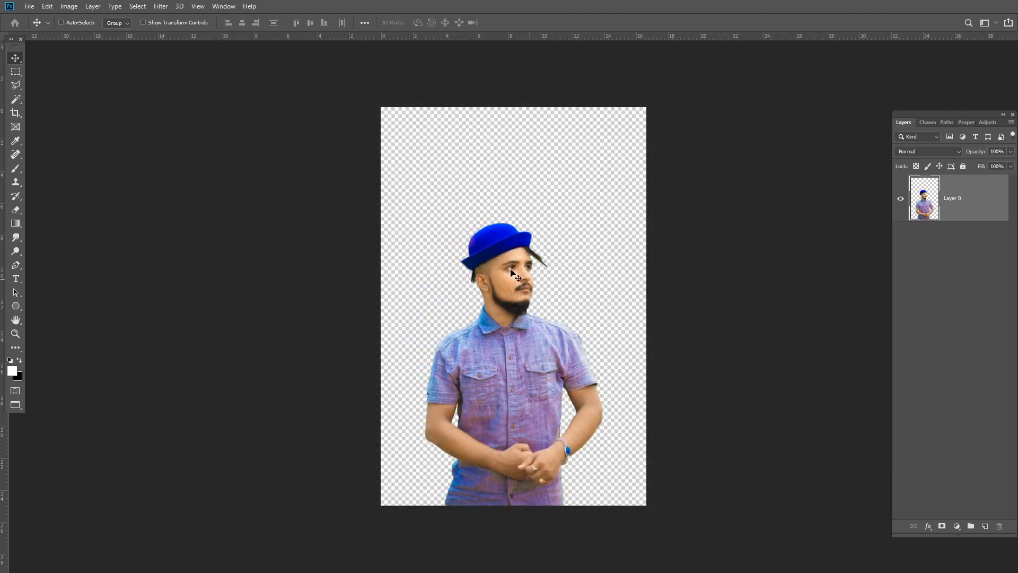
- Create a new 1920 × 1080 pixel RGB document at 300 pixels/inch with a white background
scroll(527, 301, "up", 7)
scroll(527, 300, "down", 4)
scroll(557, 256, "down", 4)
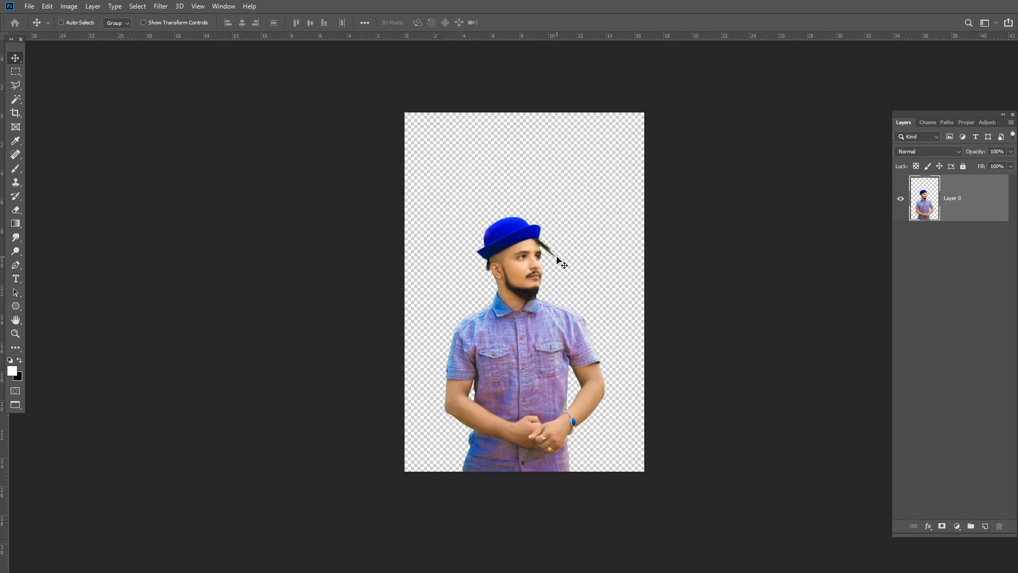
left_click(24, 5)
left_click(38, 19)
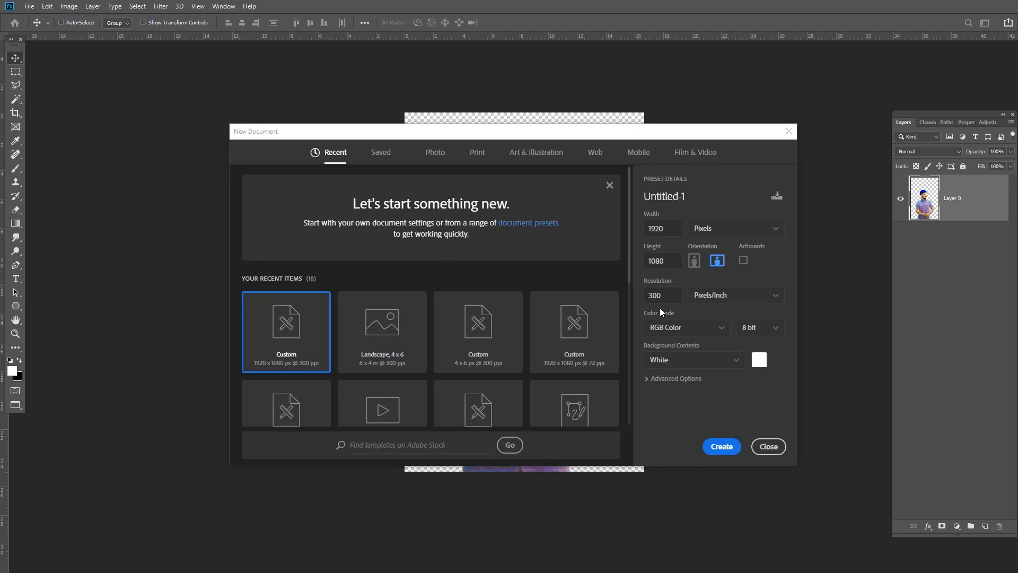
type("300")
left_click(732, 447)
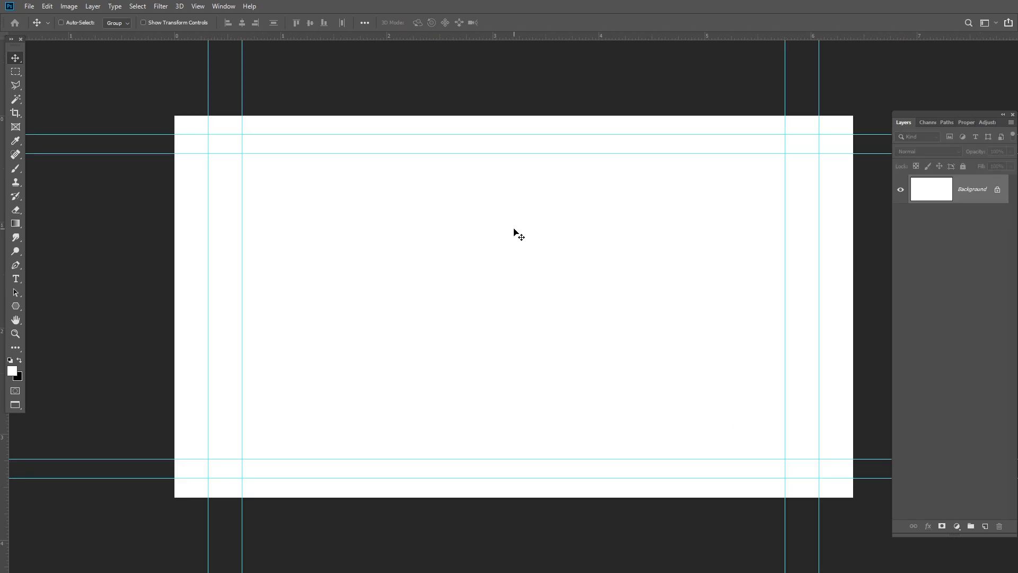
- Copy the cutout man from his original document into the new blank document
left_click(75, 41)
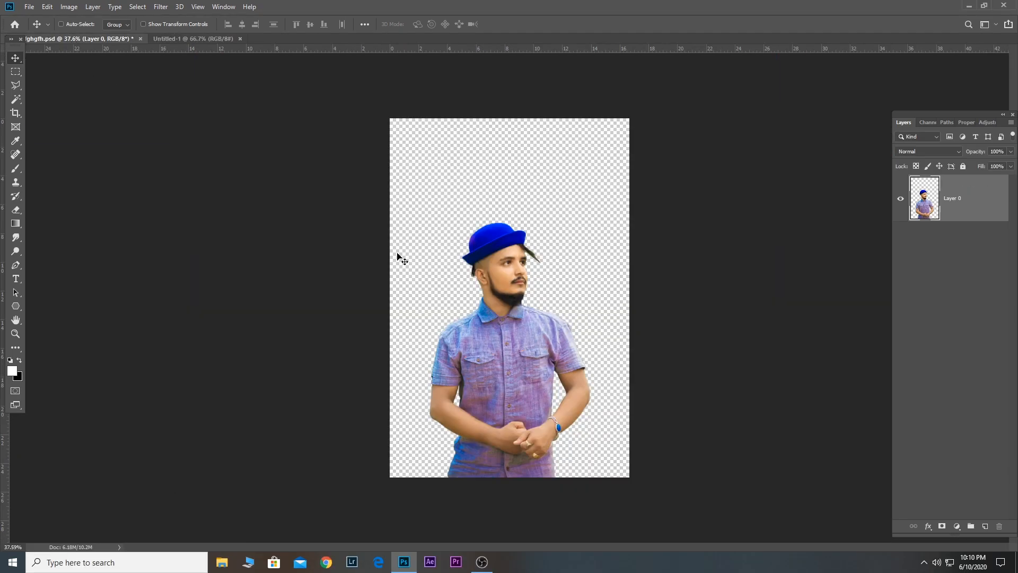
left_click_drag(518, 333, 453, 286)
key("f")
left_click_drag(479, 228, 580, 282)
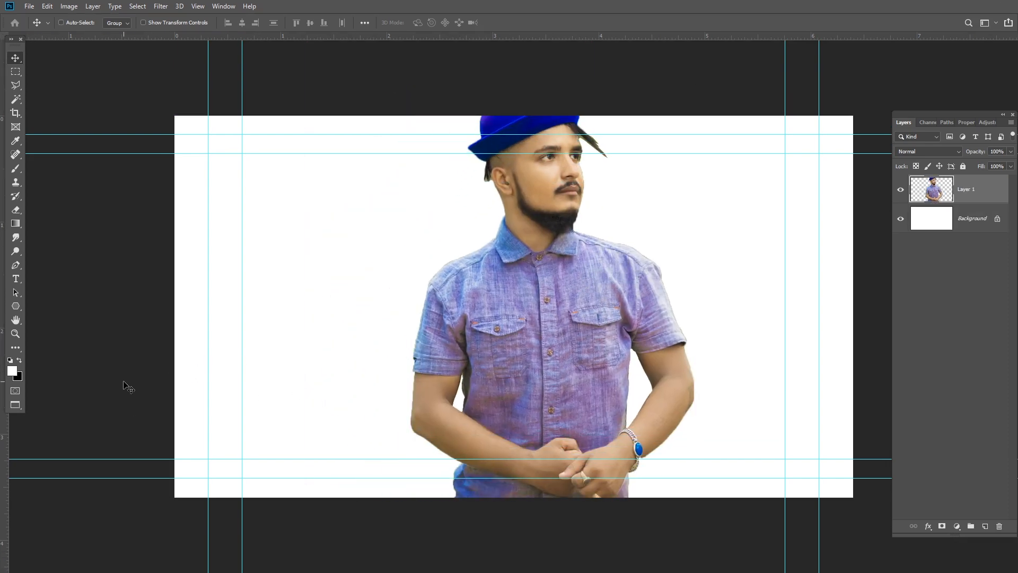
- Scale the man down proportionally to 69.14% and place him near the center of the canvas
key("ctrl+t")
left_click_drag(694, 85, 602, 220)
left_click_drag(548, 279, 560, 214)
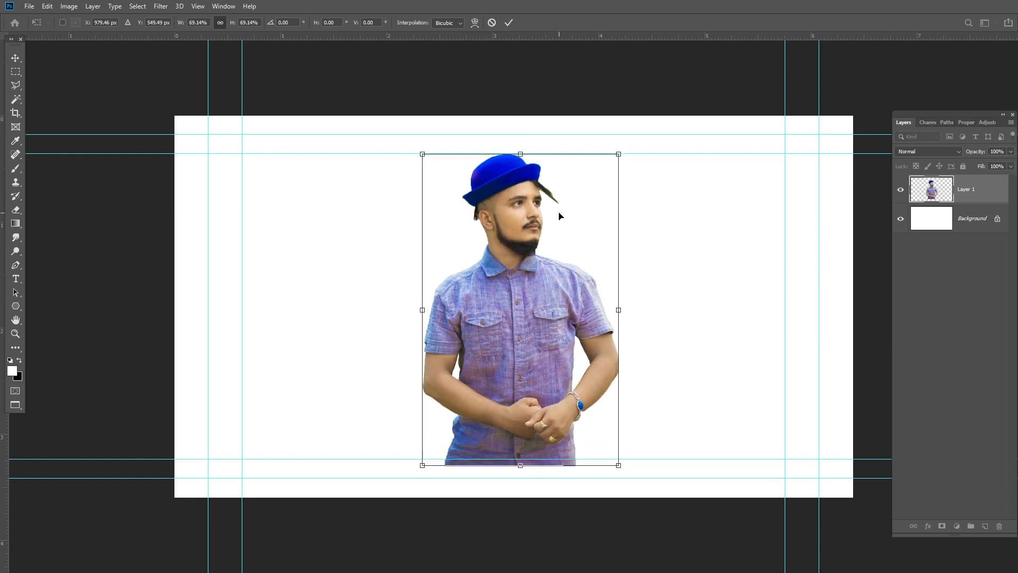
key("Return")
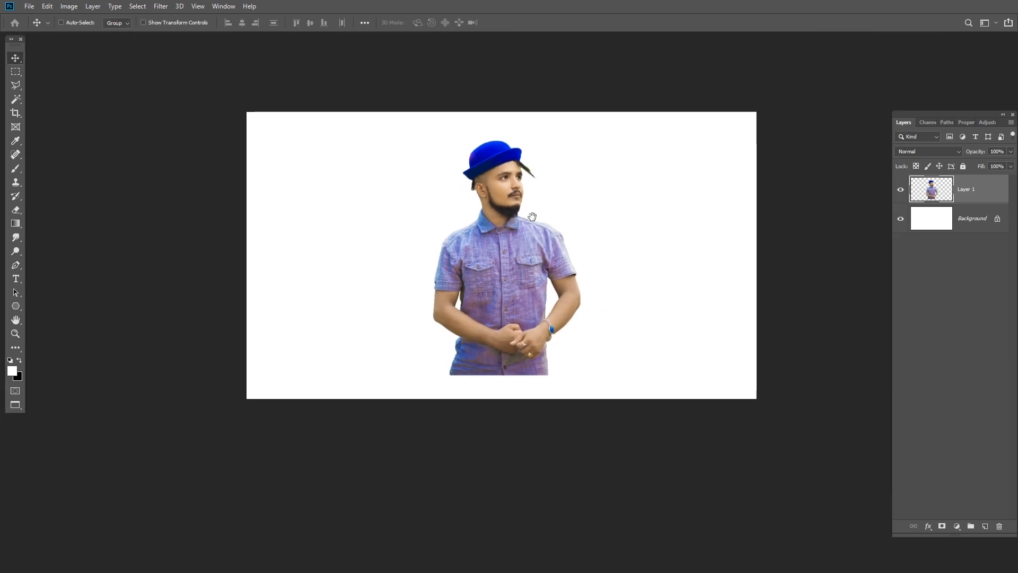
- Duplicate the man's layer and hide the original Layer 1
scroll(546, 207, "up", 1)
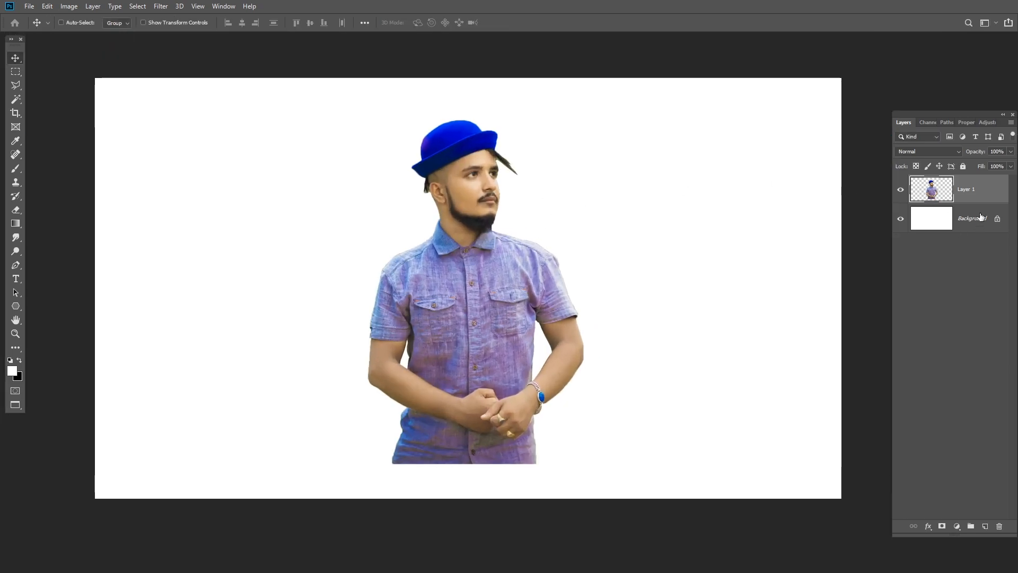
left_click_drag(947, 188, 985, 525)
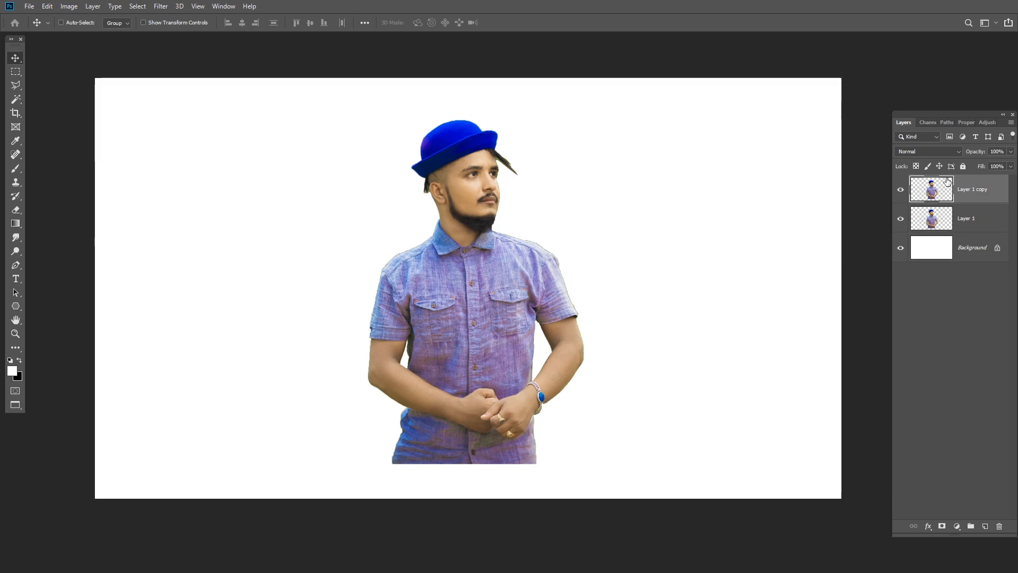
left_click(901, 218)
- Draw a downward-pointing three-sided polygon about 762 × 660 px, filled with lavender #9c95d4 sampled from the man's shirt
left_click(16, 305)
left_click(53, 336)
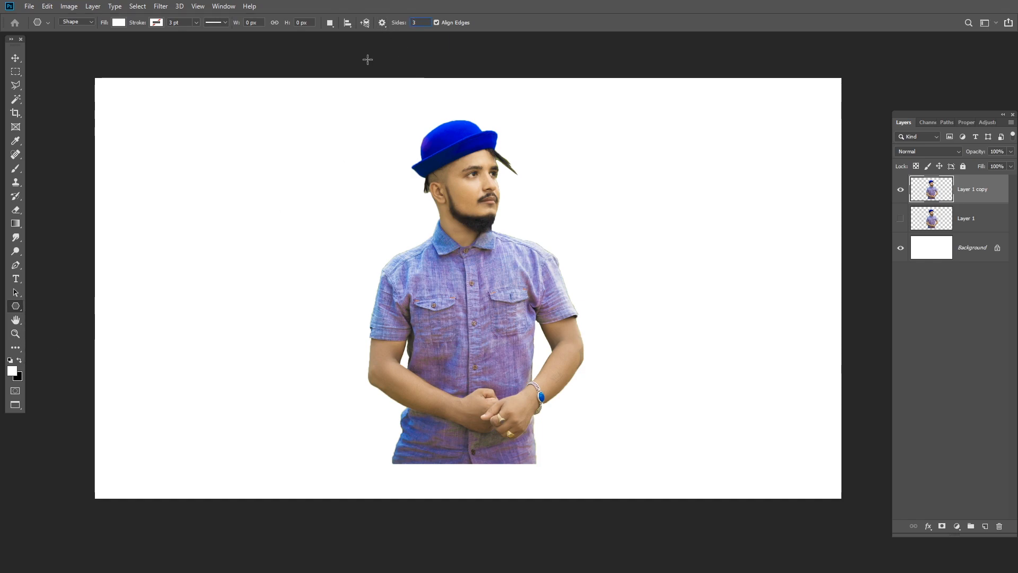
left_click(11, 370)
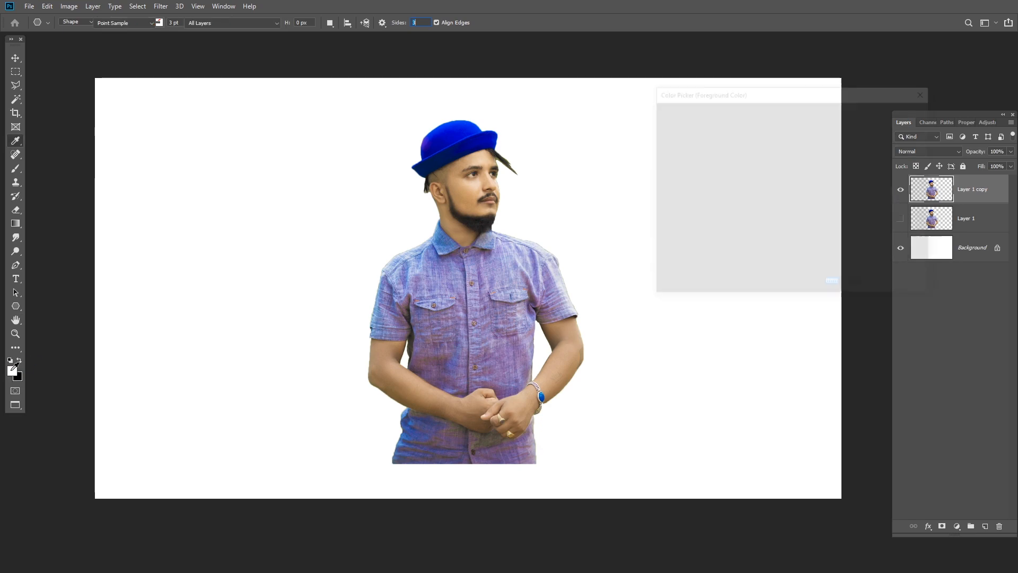
left_click(441, 280)
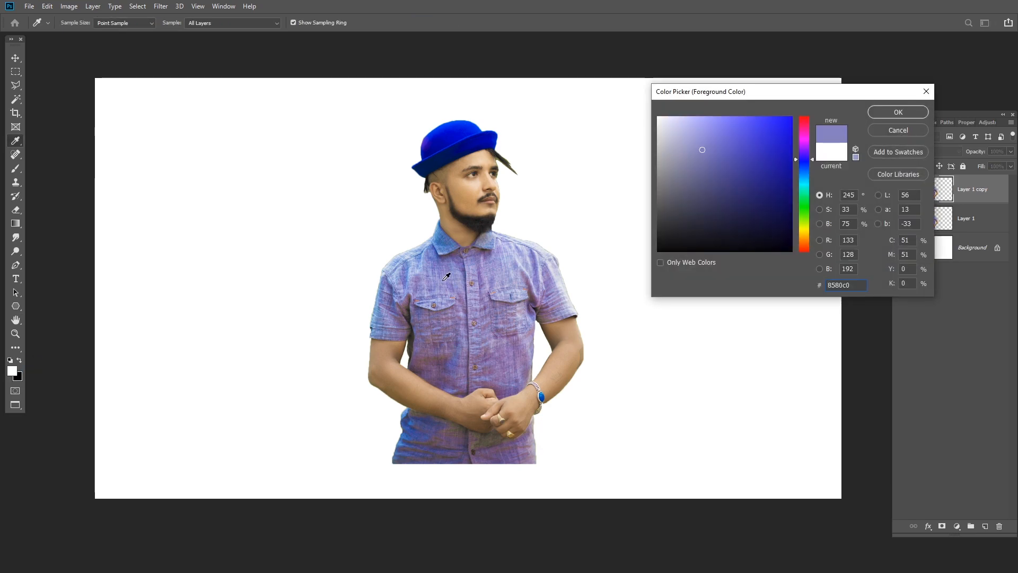
left_click(439, 283)
left_click(417, 298)
left_click(887, 117)
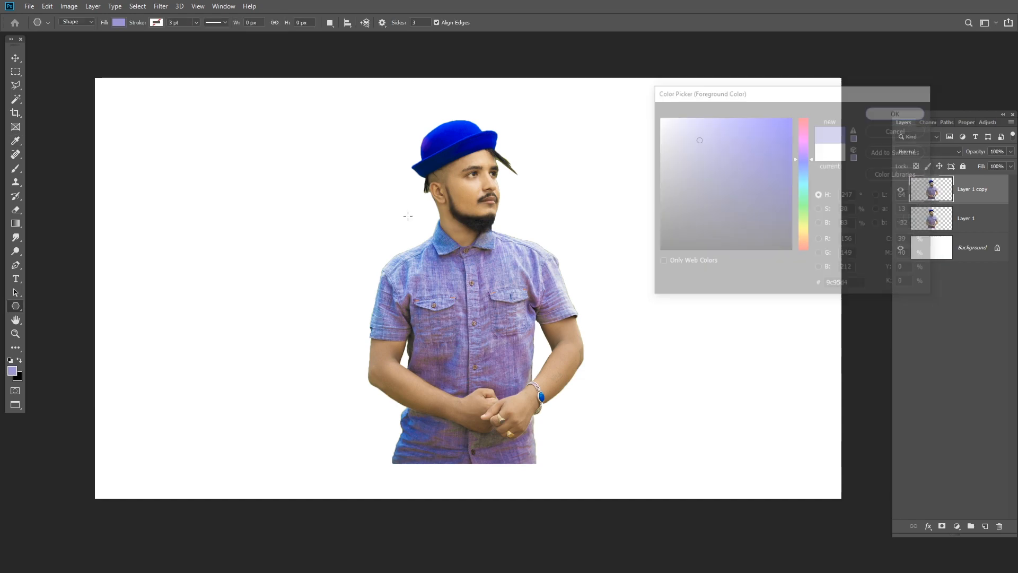
left_click_drag(335, 231, 336, 400)
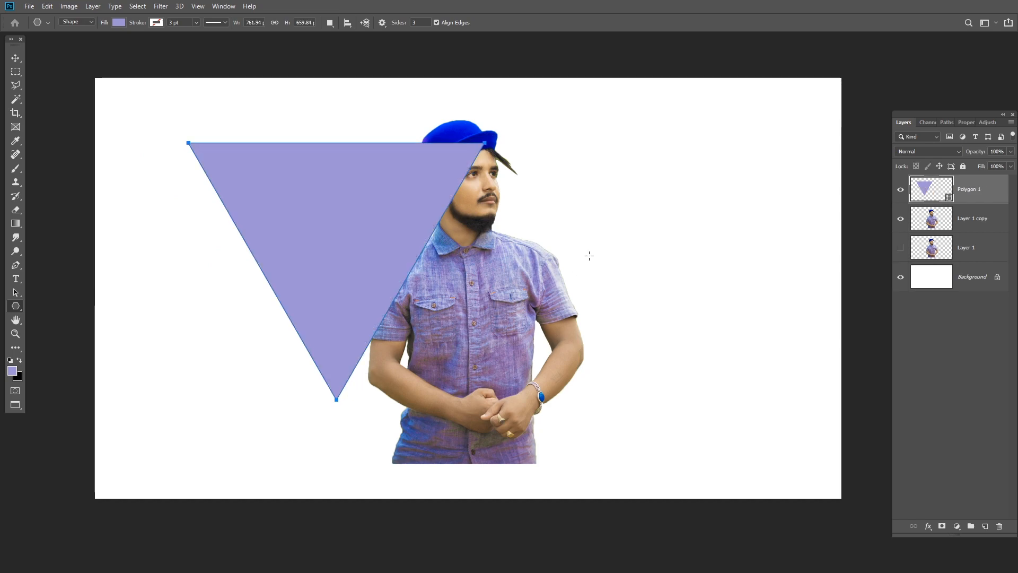
- Move the triangle over the man's torso and scale it down to about his shoulder width
left_click(16, 58)
left_click_drag(402, 211, 532, 324)
key("ctrl+t")
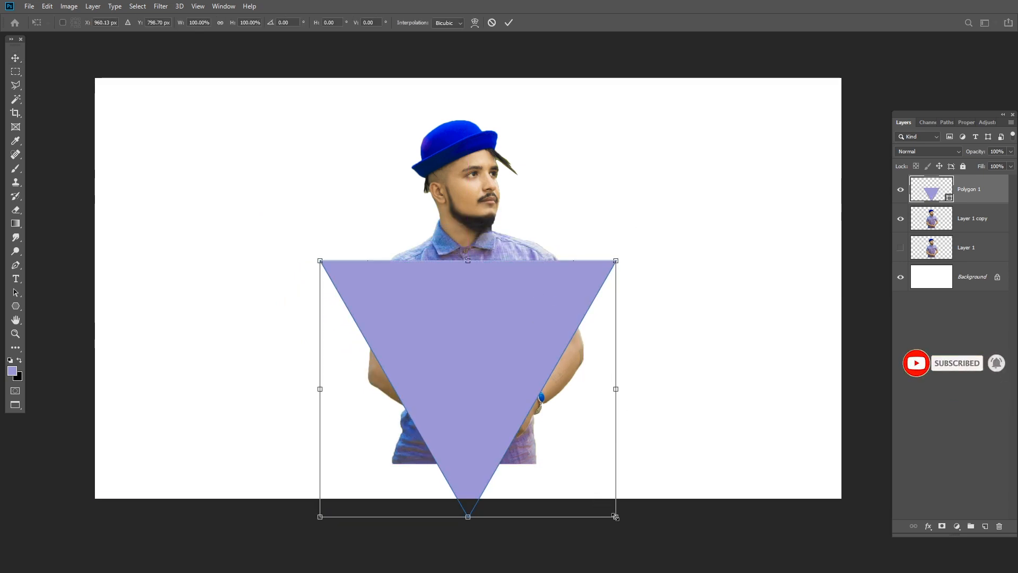
left_click_drag(616, 517, 583, 468)
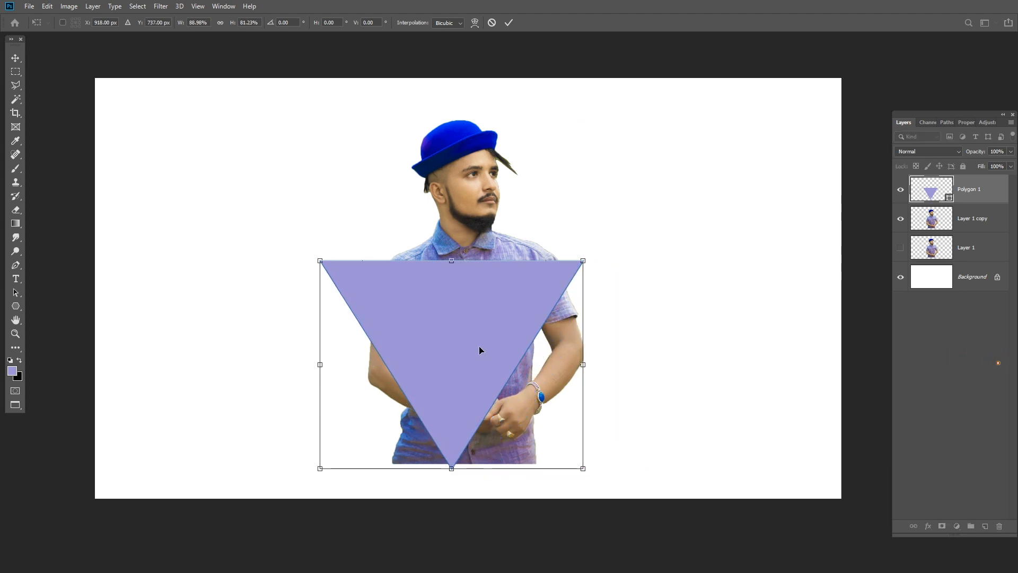
key("Return")
- Place the Polygon 1 layer beneath Layer 1 copy and rasterize it
left_click_drag(969, 188, 964, 220)
right_click(964, 220)
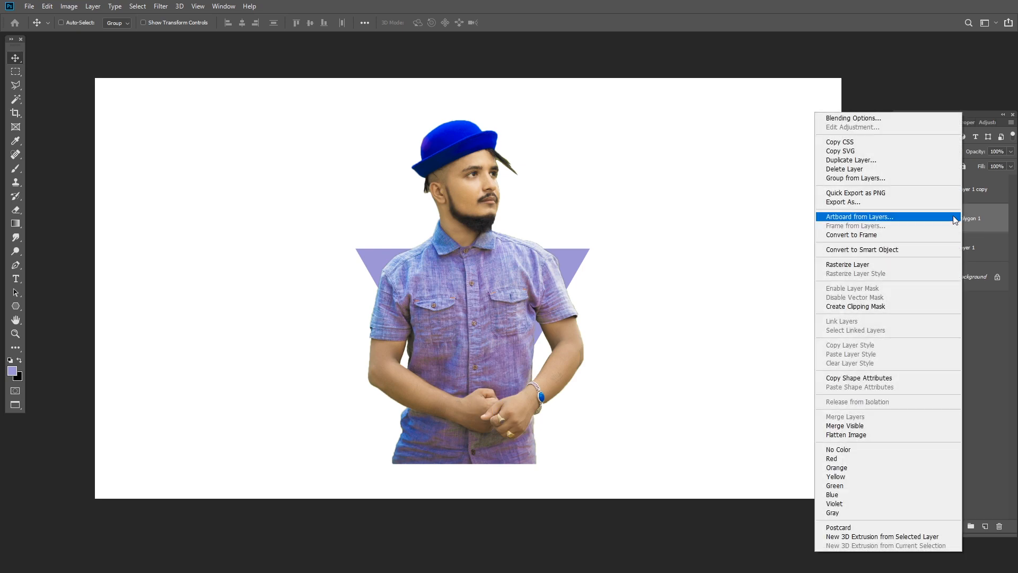
left_click(957, 267)
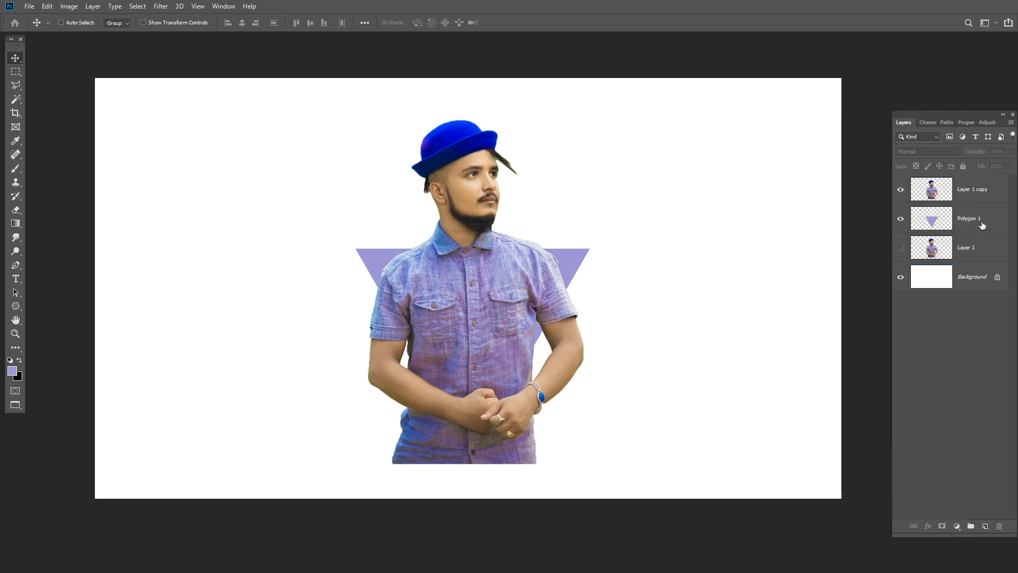
- Lower the opacity of Layer 1 copy to 38%
left_click(979, 197)
left_click(1012, 152)
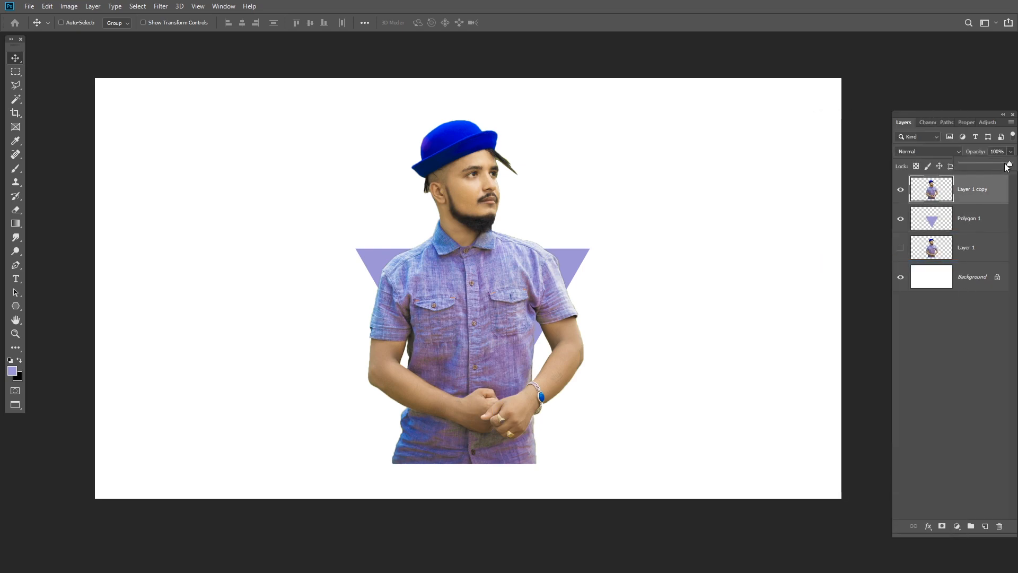
left_click_drag(1006, 167, 978, 167)
- Scale the triangle down proportionally to 90.21% and center it on the man's torso with its tip at his hands
scroll(545, 362, "up", 1)
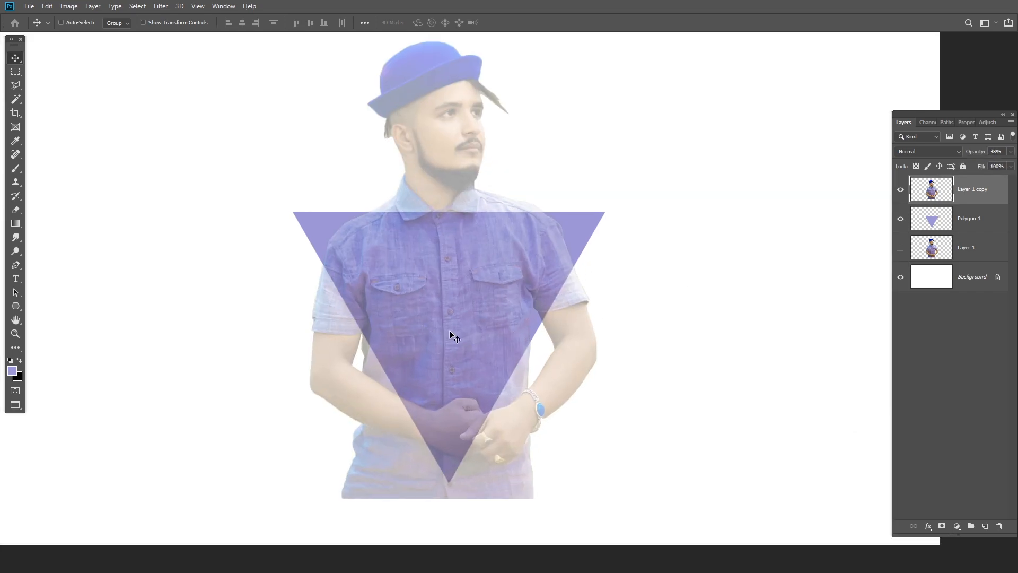
left_click_drag(450, 333, 455, 332)
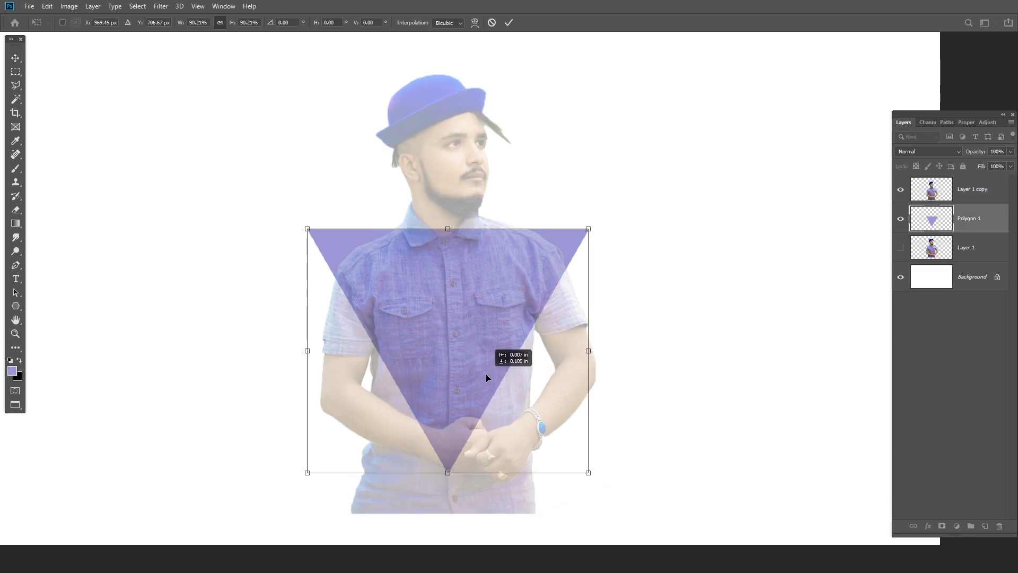
left_click_drag(486, 373, 487, 374)
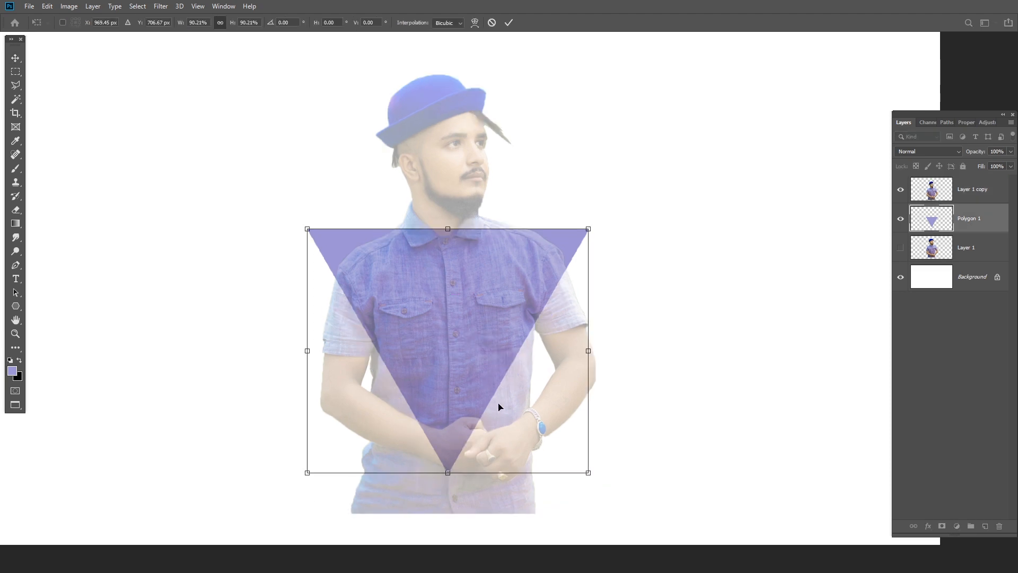
left_click_drag(499, 409, 501, 403)
key("Return")
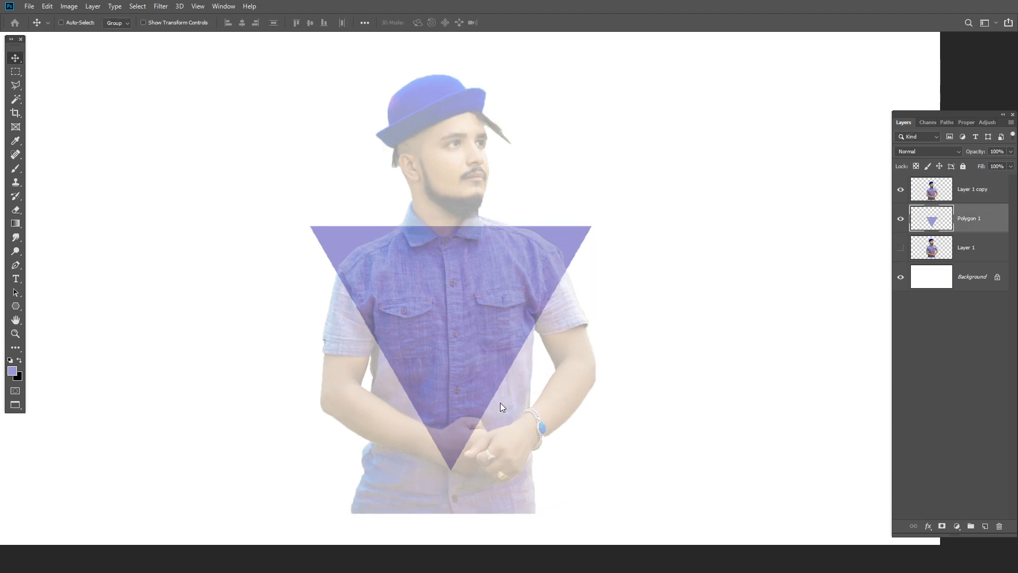
- Rename Layer 1 copy as man
scroll(480, 374, "up", 1)
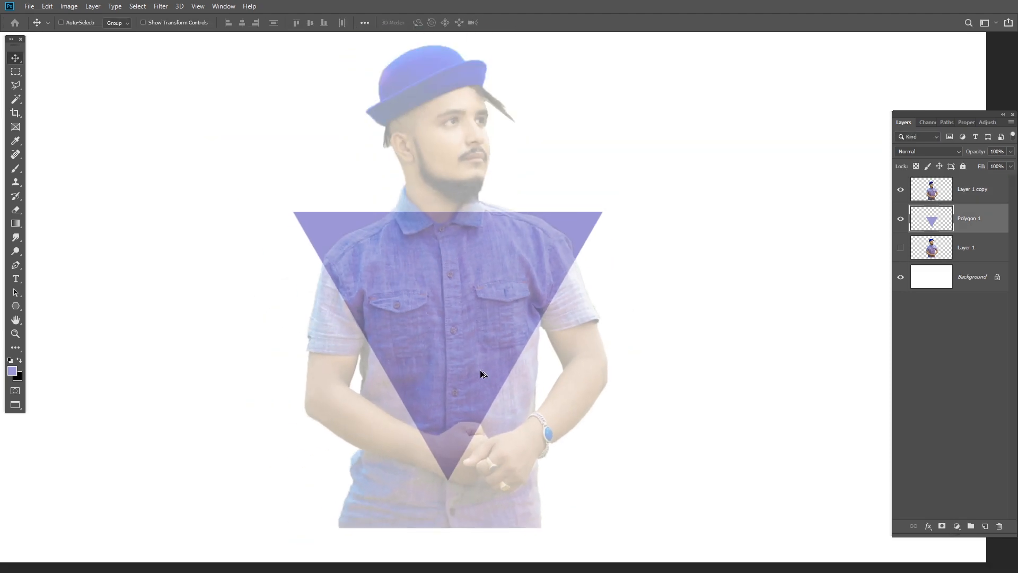
left_click(980, 191)
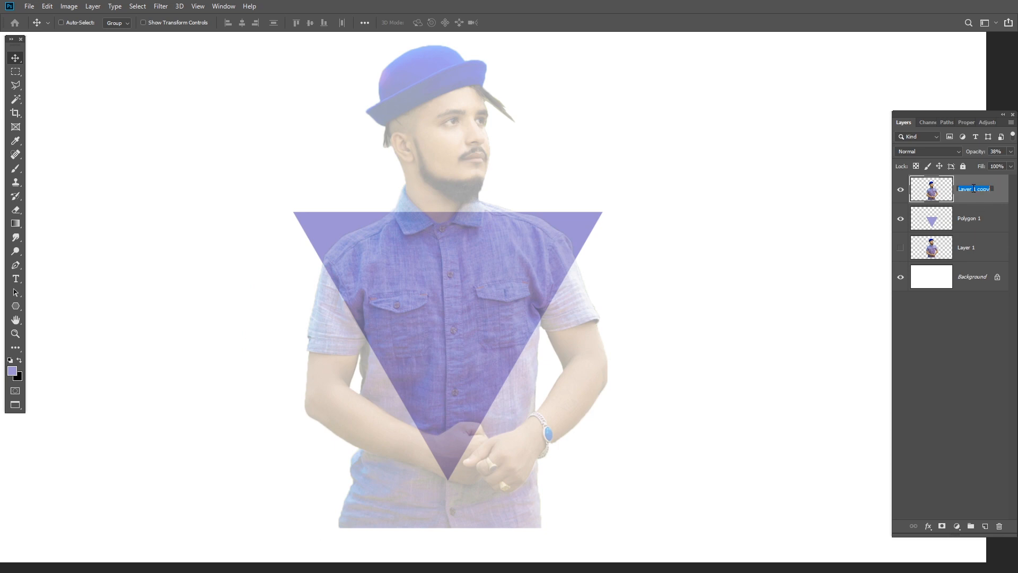
left_click(990, 330)
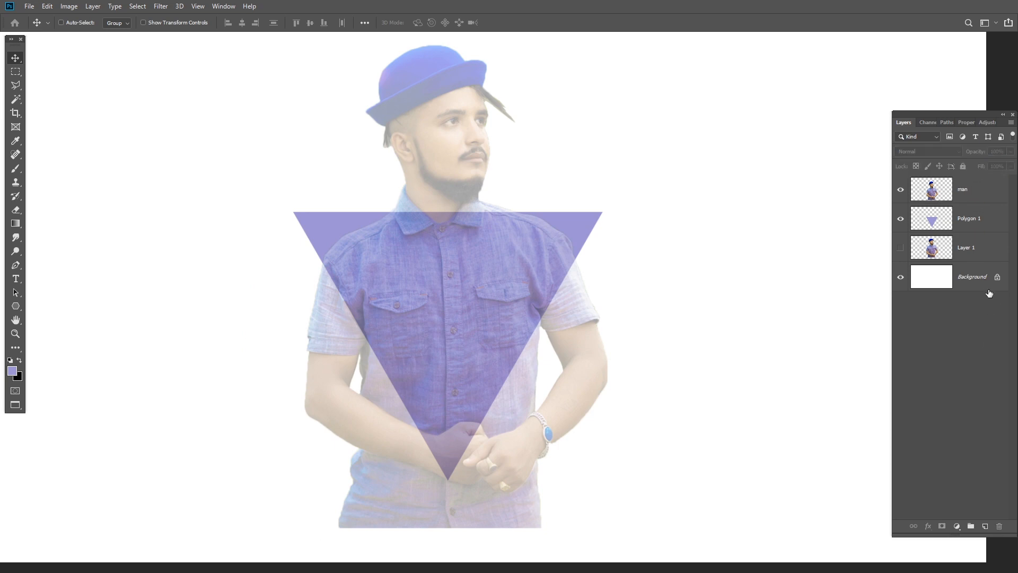
- Select the parts of the man outside the triangle's two slanted sides with the Polygonal Lasso, delete them from the man layer, and deselect
key("l")
left_click(947, 192)
scroll(433, 464, "up", 2)
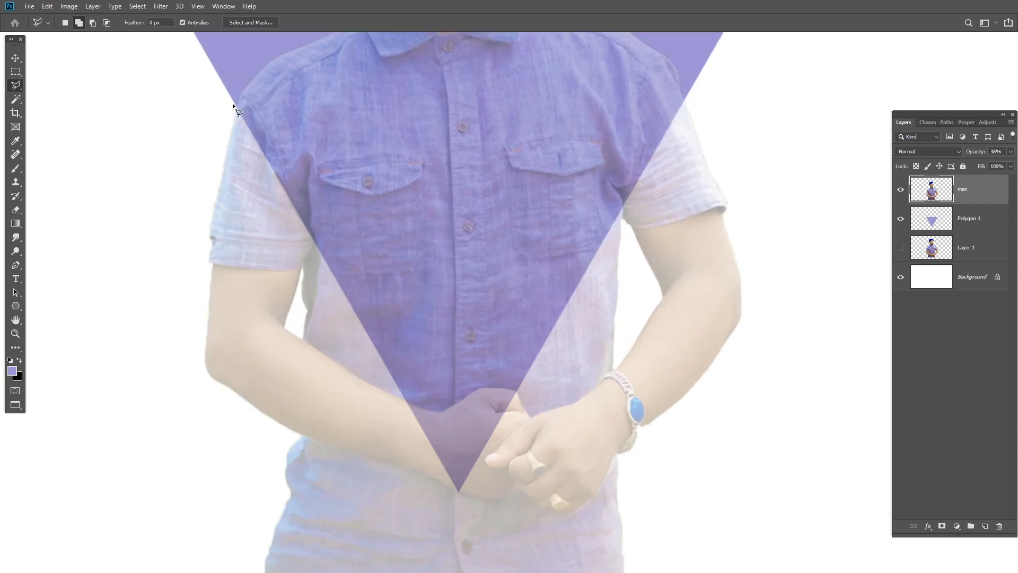
left_click(460, 491)
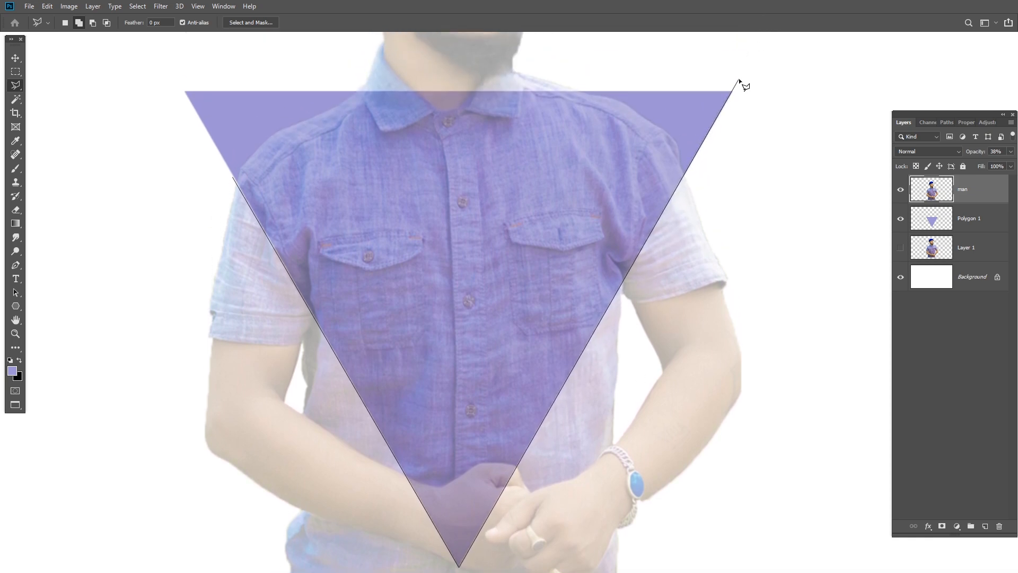
left_click(739, 80)
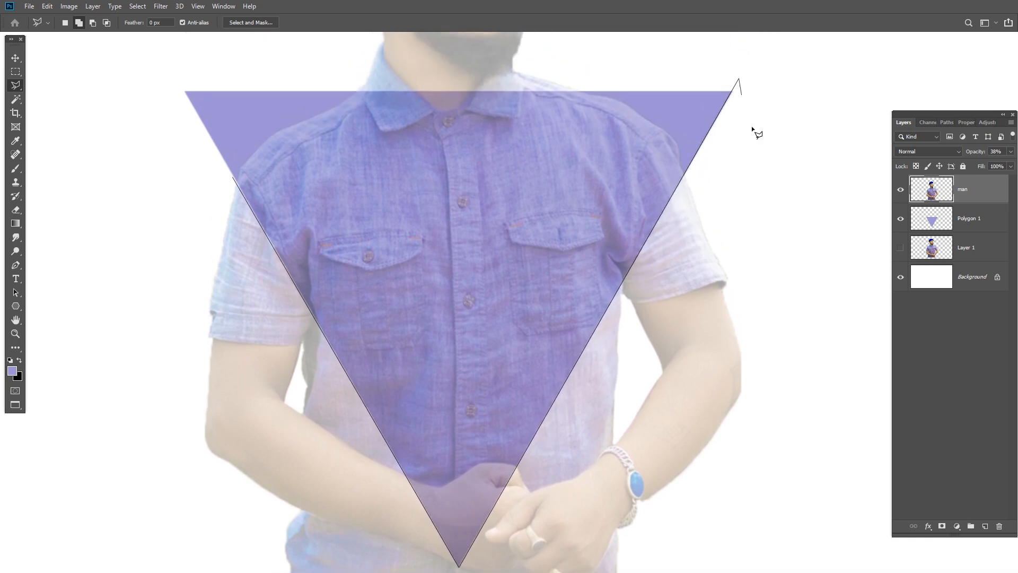
left_click(856, 546)
left_click(807, 569)
left_click(770, 571)
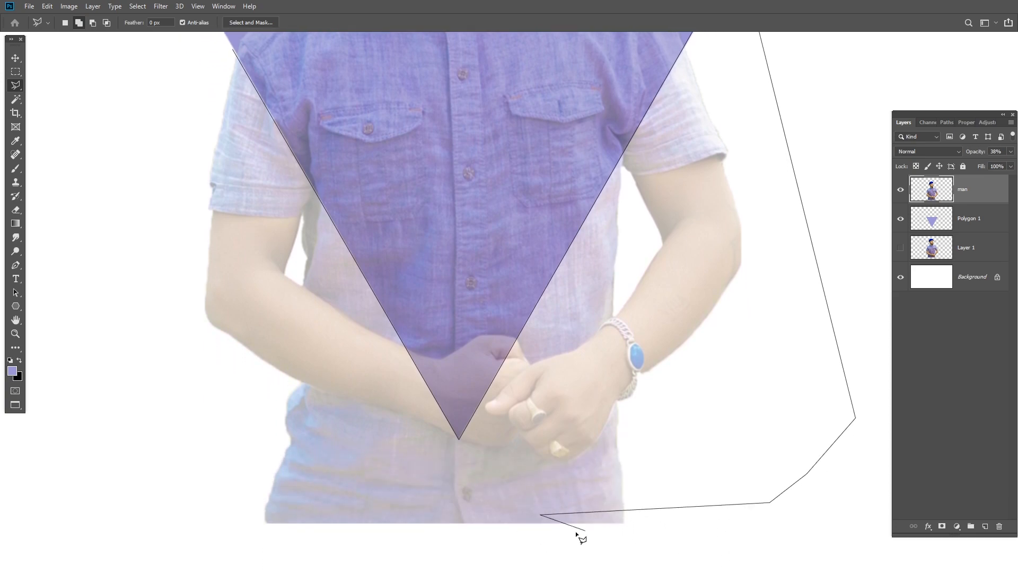
left_click(713, 543)
left_click(476, 548)
left_click(172, 560)
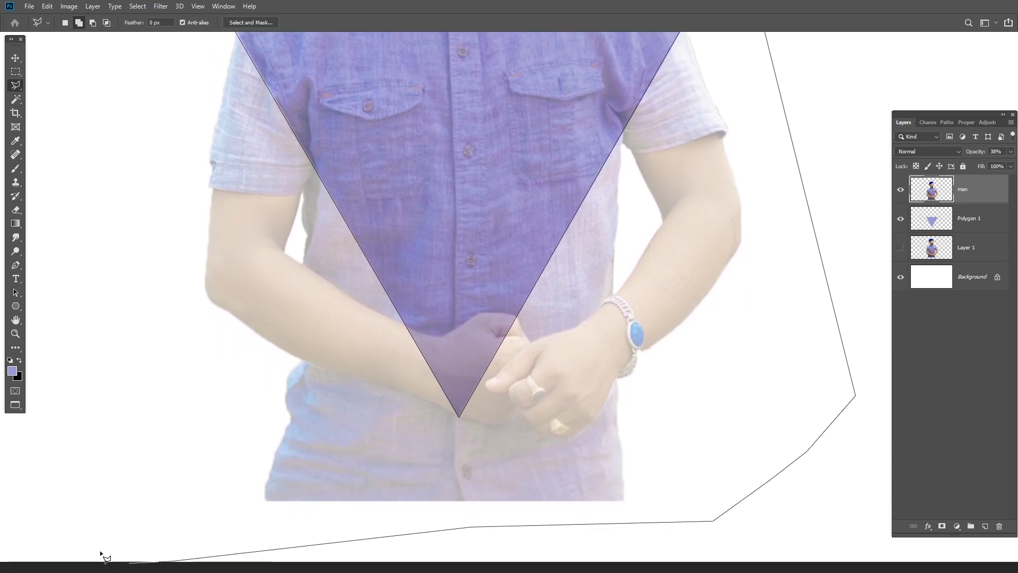
left_click(109, 556)
left_click(50, 499)
double_click(17, 146)
key("Delete")
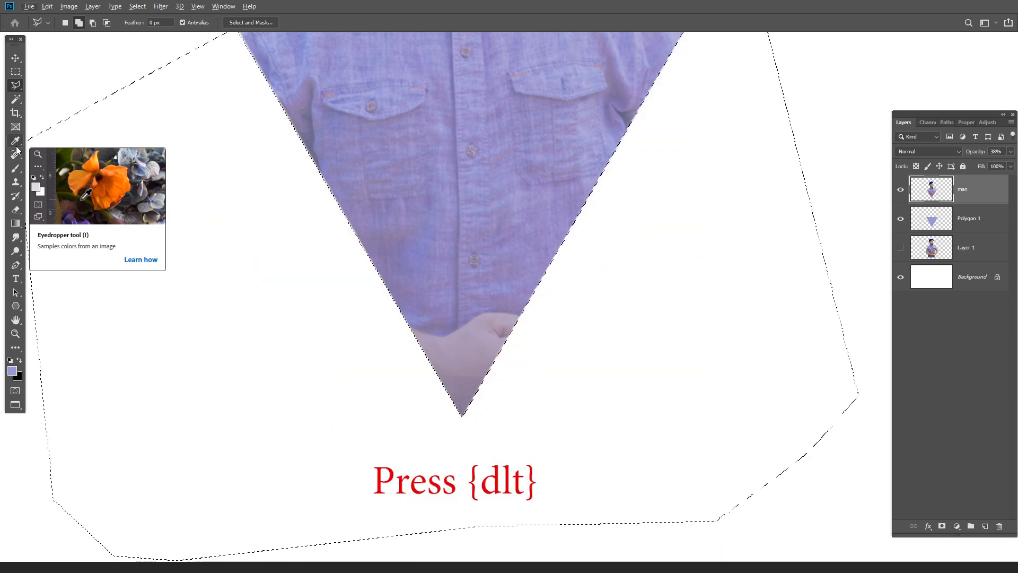
key("ctrl+d")
scroll(339, 127, "down", 3)
scroll(439, 157, "down", 1)
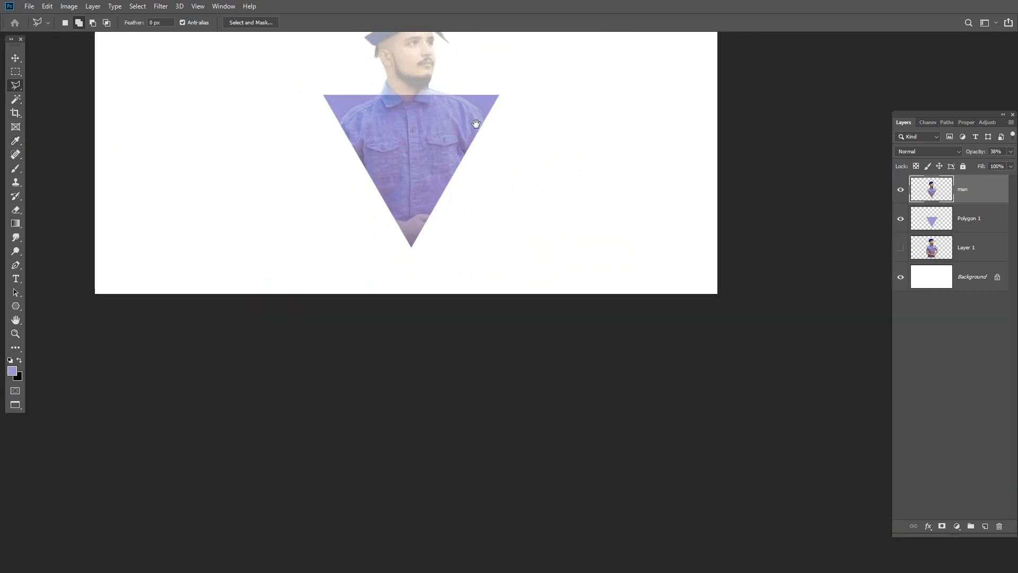
left_click_drag(477, 119, 460, 243)
scroll(460, 243, "up", 2)
scroll(472, 236, "down", 1)
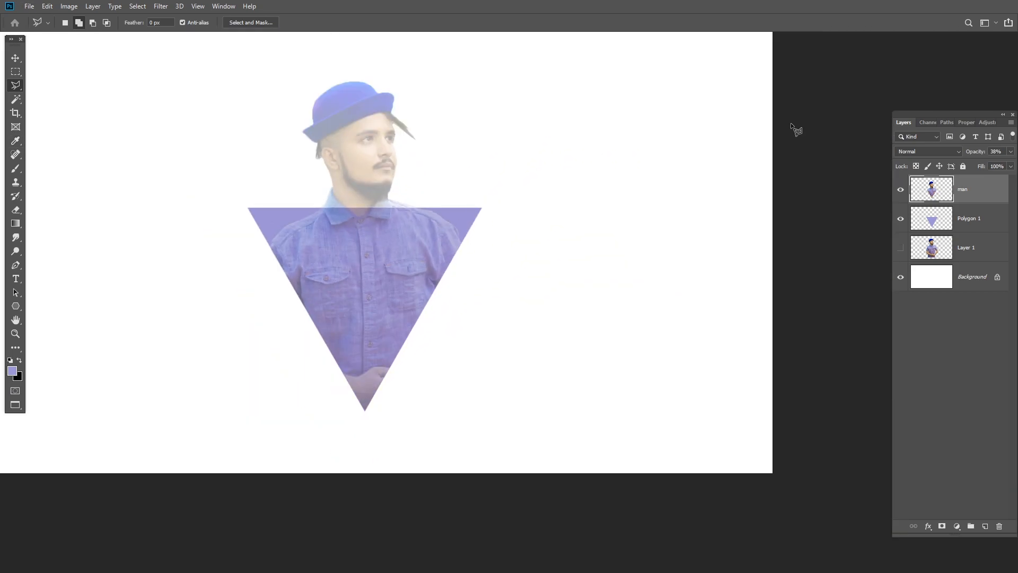
- Restore the man layer's opacity to 100%
left_click(1010, 151)
left_click_drag(996, 165, 1014, 165)
left_click(920, 326)
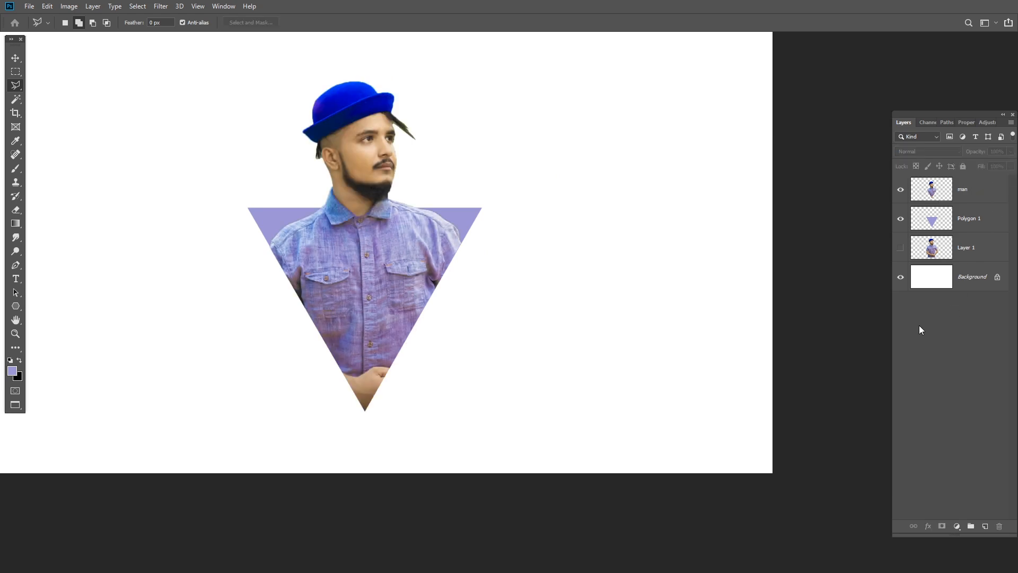
- Choose the Clone Stamp with a 45 px brush and load the man layer's outline as a selection
scroll(292, 279, "up", 1)
left_click_drag(386, 182, 457, 247)
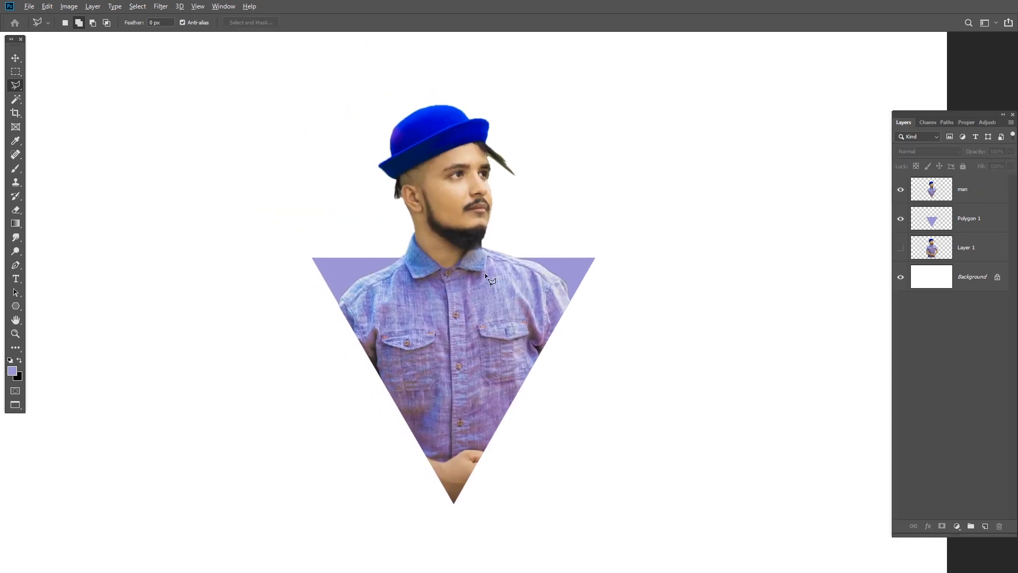
scroll(484, 273, "down", 2)
scroll(484, 272, "up", 1)
left_click(978, 220)
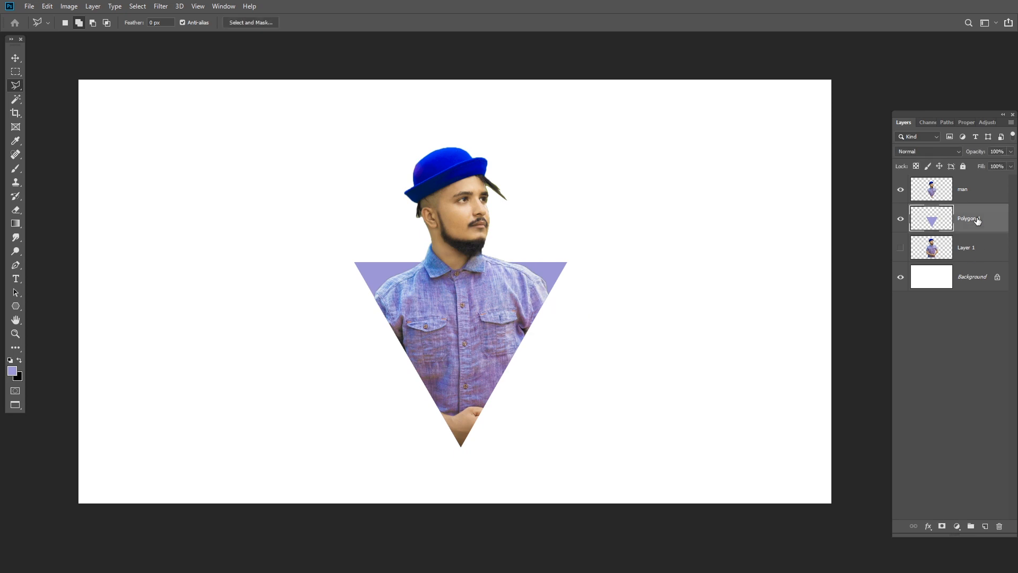
left_click(922, 201)
key("s")
scroll(493, 392, "up", 2)
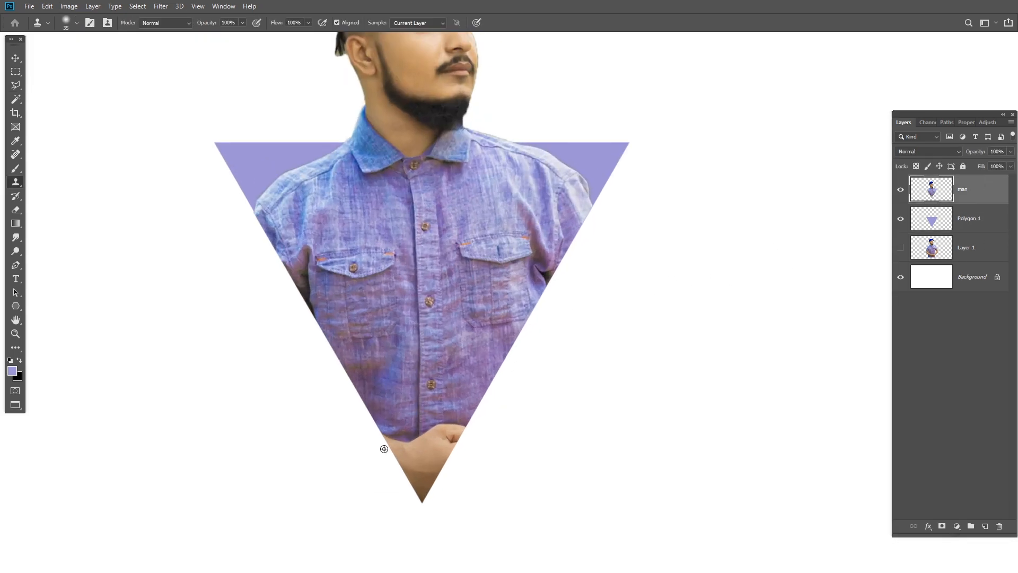
key("bracketright")
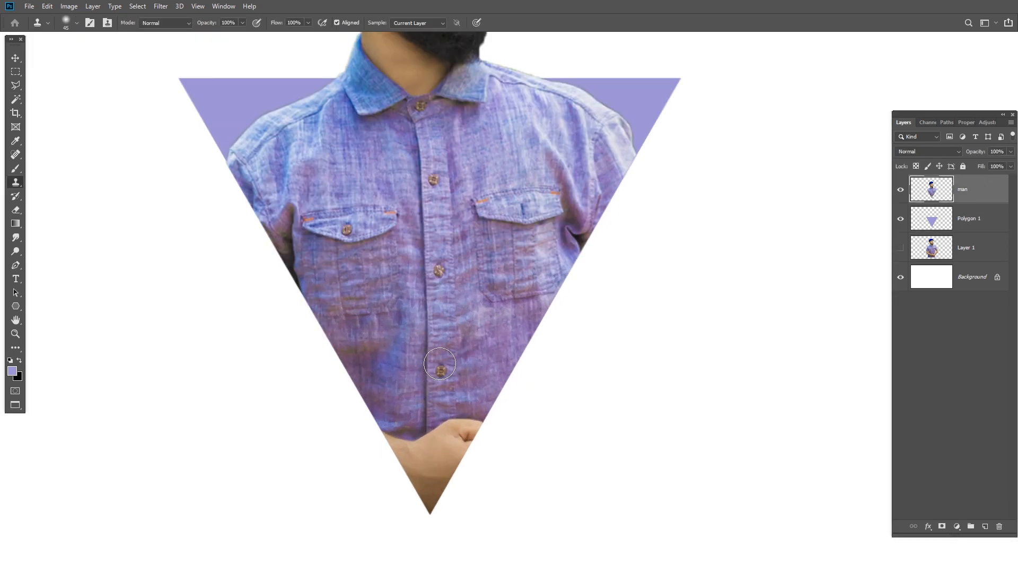
left_click(936, 190, "ctrl")
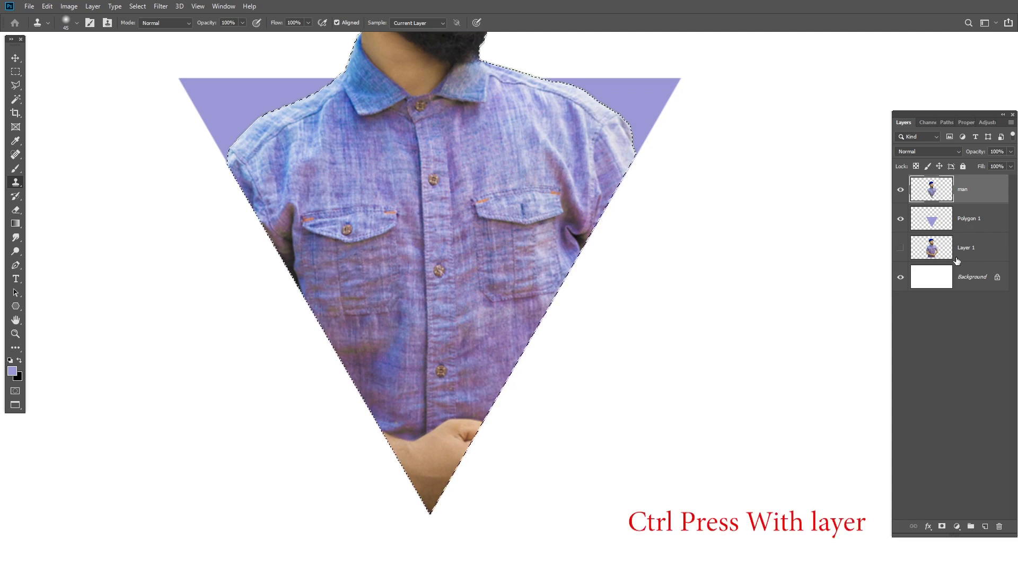
left_click(450, 382, "alt")
left_click_drag(432, 422, 427, 449)
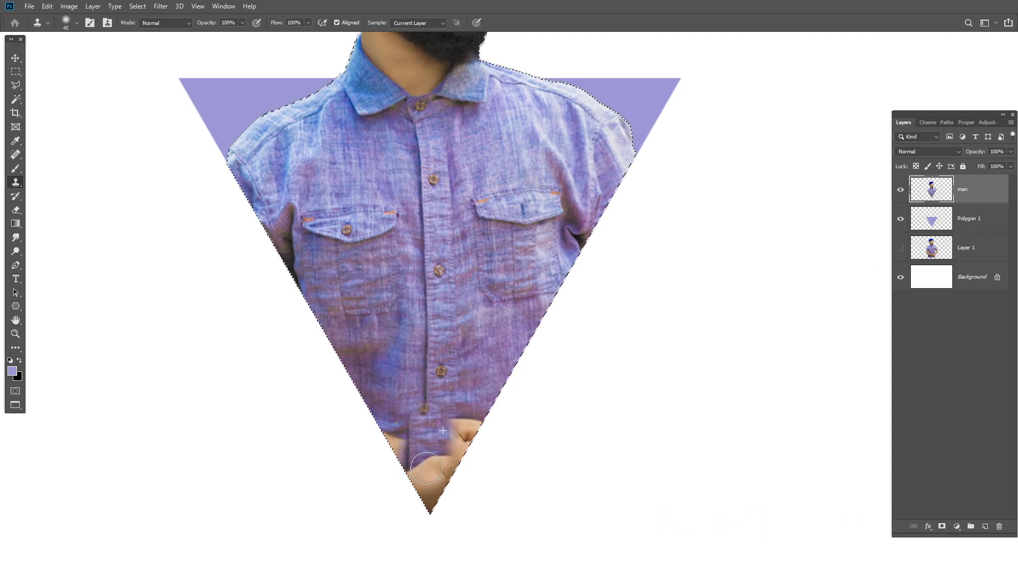
key("ctrl+z")
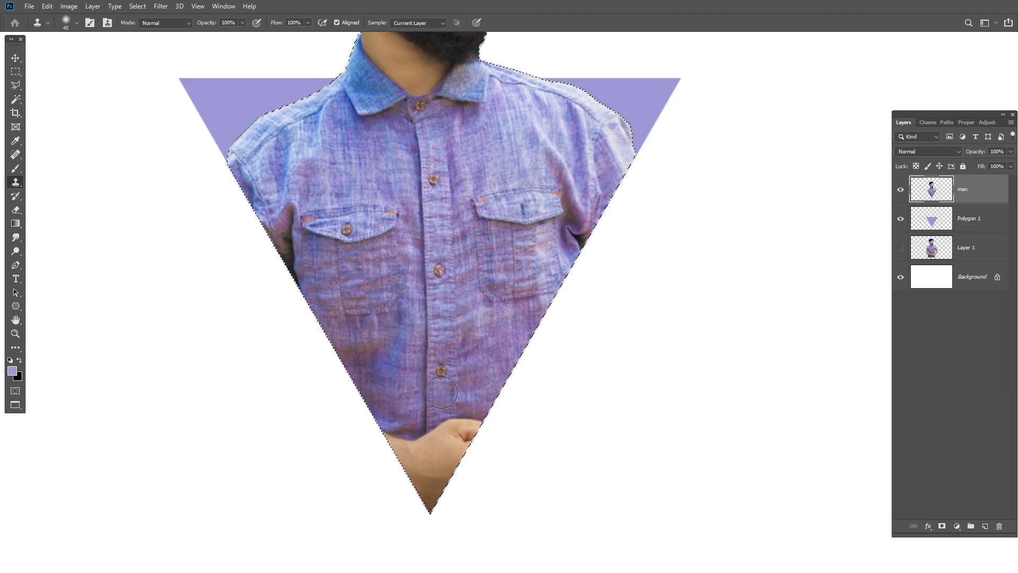
- Clone shirt fabric and the button placket over the man's hands down to the triangle's tip, starting with an 80 px brush
key("bracketright")
key("bracketright")
key("bracketright")
key("bracketright")
left_click(446, 338, "alt")
left_click_drag(437, 373, 442, 412)
key("ctrl+z")
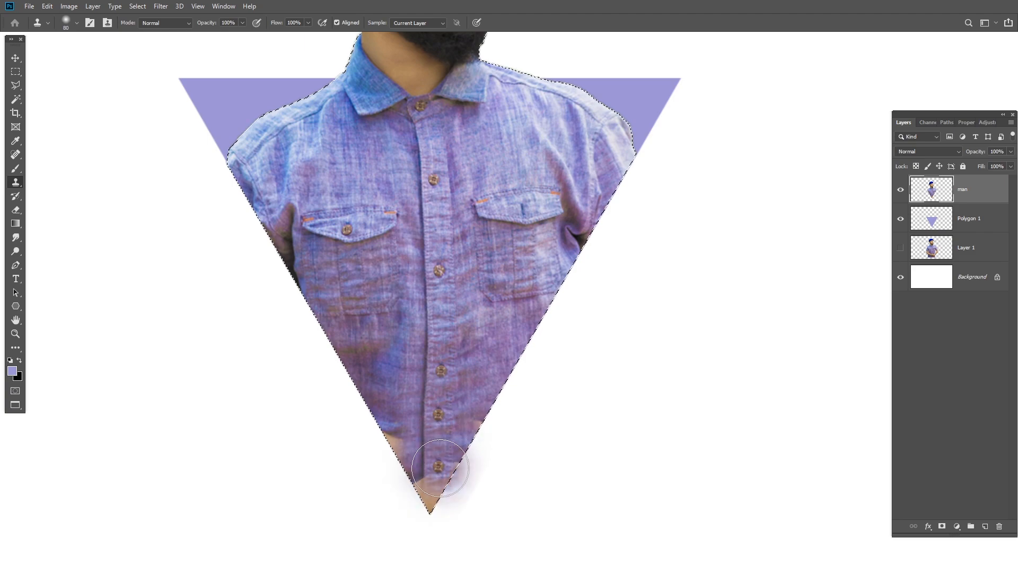
mouse_move(439, 496)
left_mouse_down()
mouse_move(430, 565)
mouse_move(427, 548)
mouse_move(468, 488)
left_mouse_up()
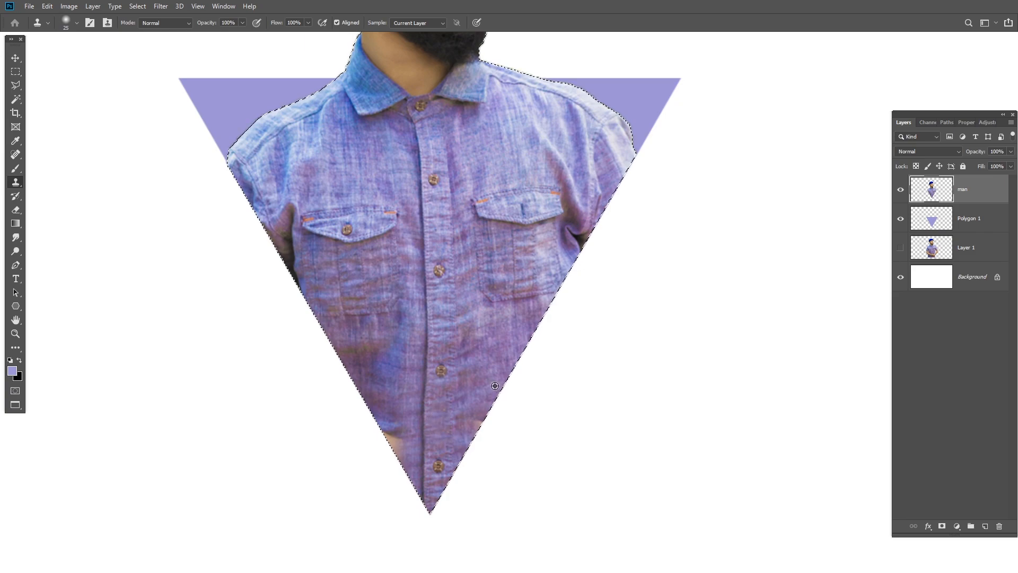
- Clone shirt fabric over the remaining skin along the triangle's lower left edge with a 25 px brush
left_click(389, 399, "alt")
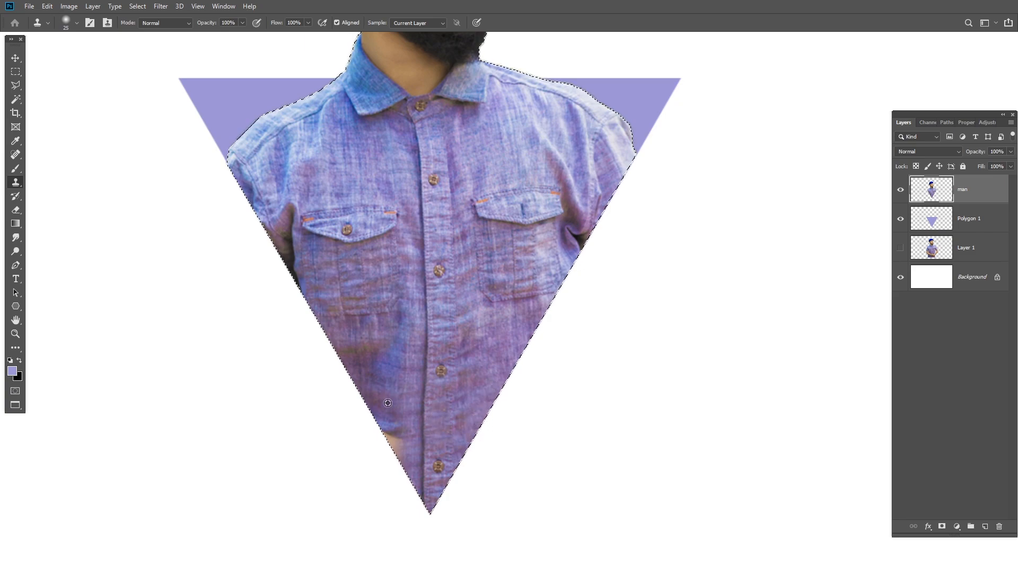
left_click_drag(386, 422, 401, 460)
left_click(388, 390, "alt")
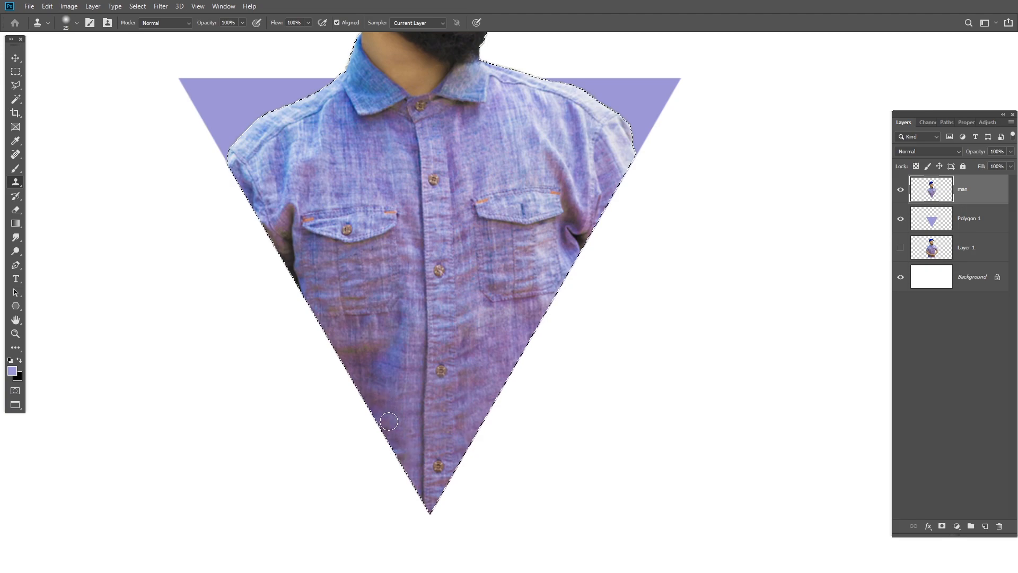
left_click_drag(390, 424, 390, 458)
left_click(385, 379, "alt")
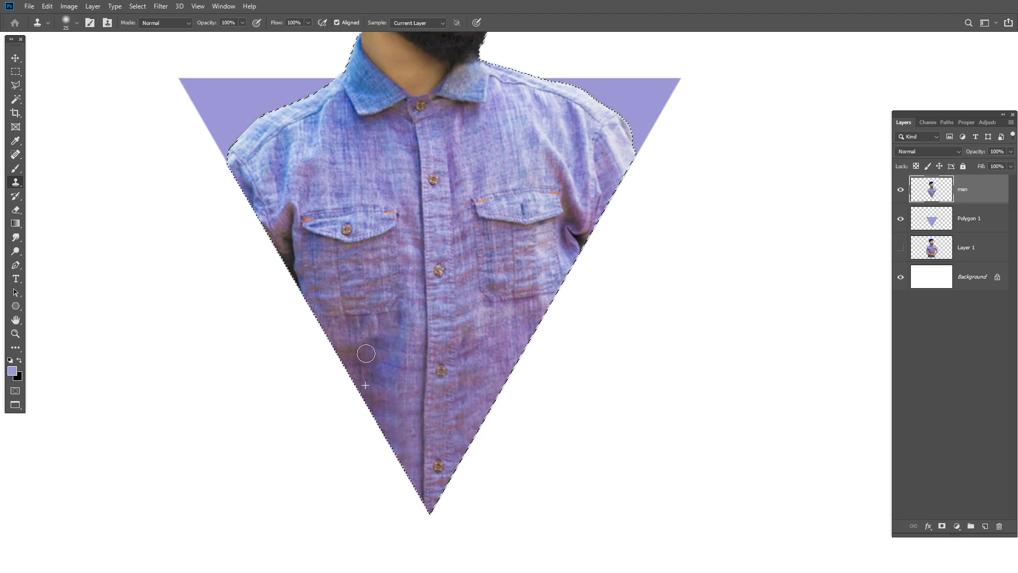
- Deselect and merge the man and Polygon 1 layers into one
key("ctrl+0")
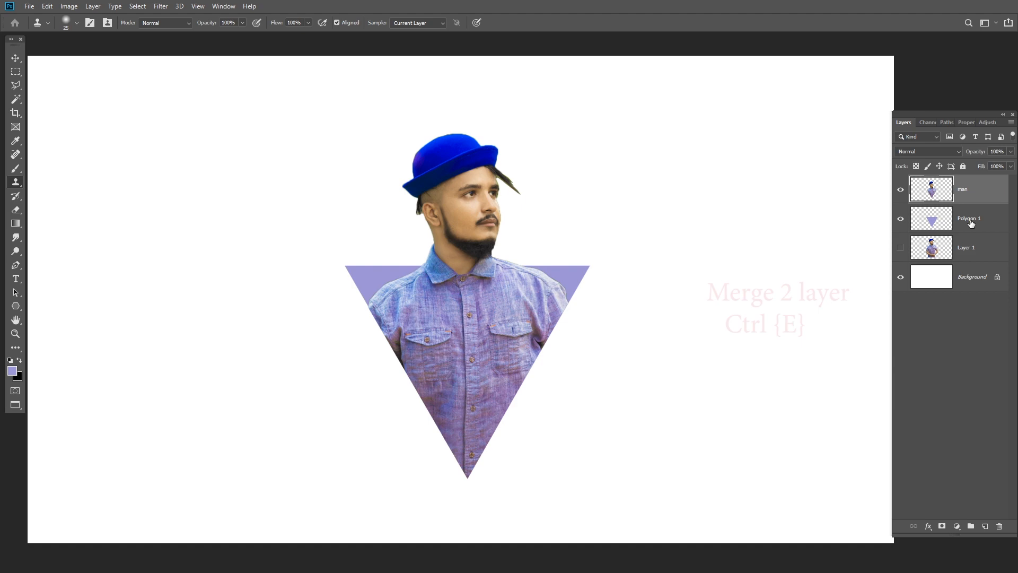
left_click(971, 223, "ctrl")
key("ctrl+e")
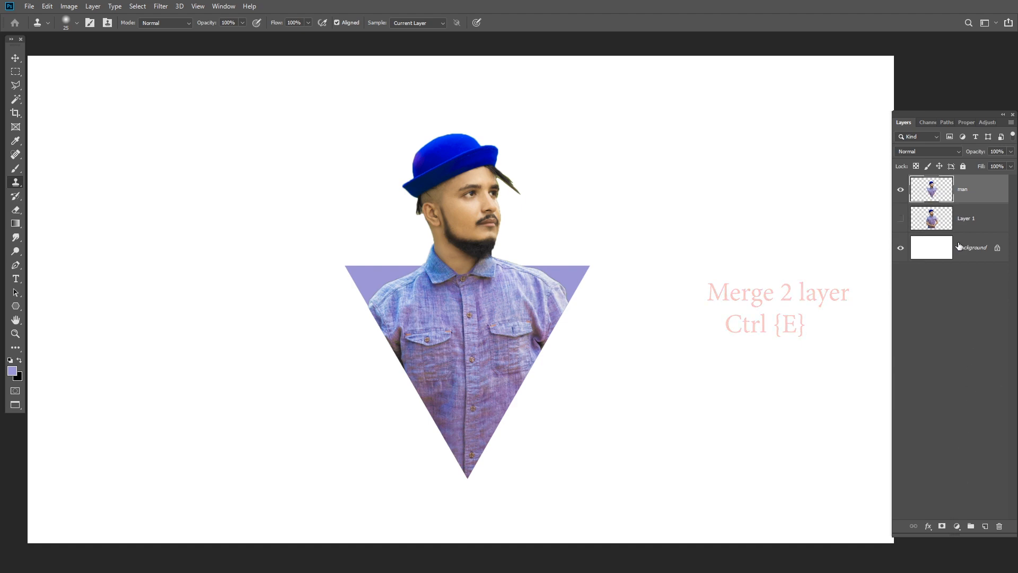
- Switch to the Smudge tool and set its strength to 50%
scroll(484, 324, "up", 2)
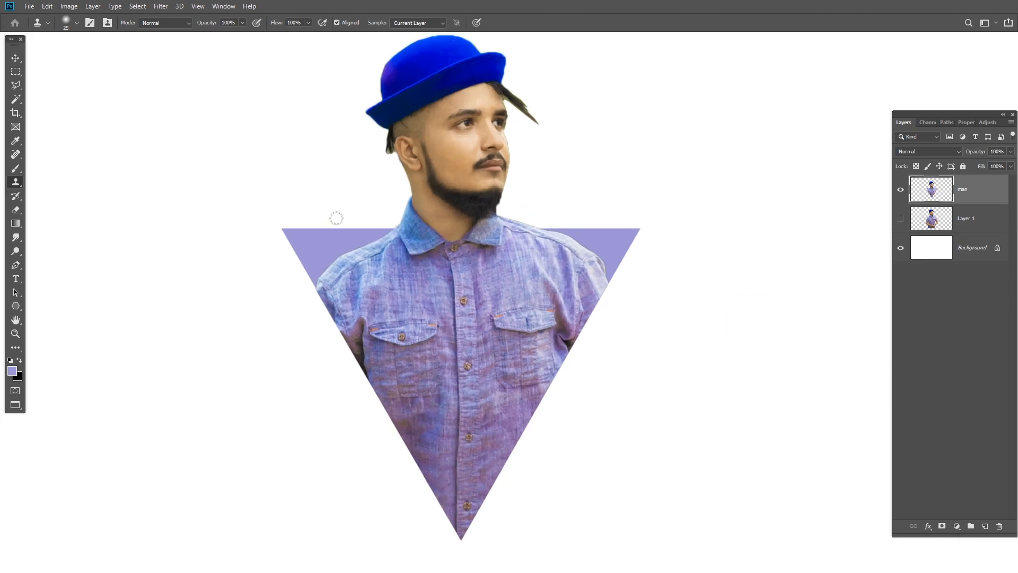
right_click(15, 237)
left_click(62, 258)
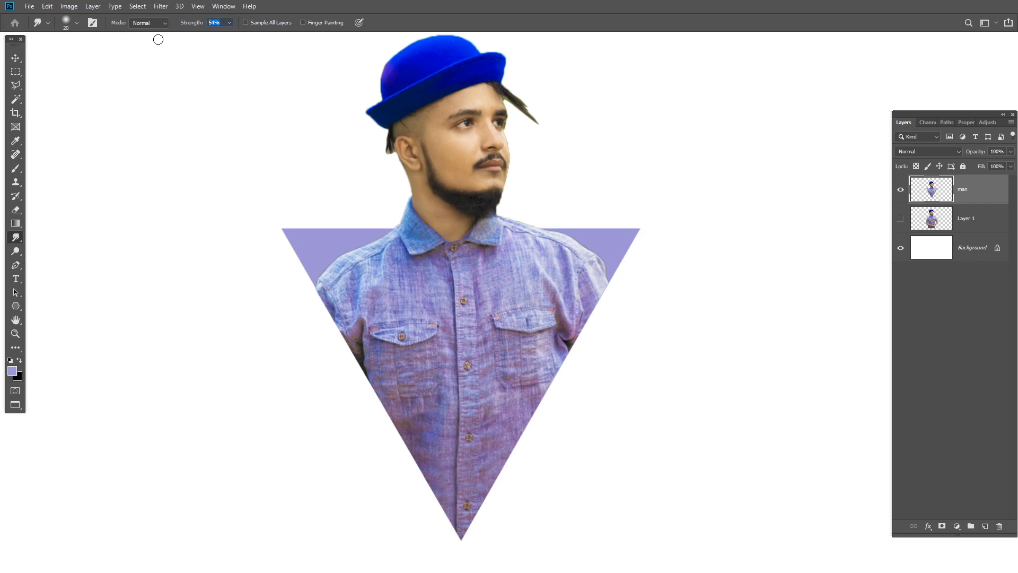
left_click(678, 23)
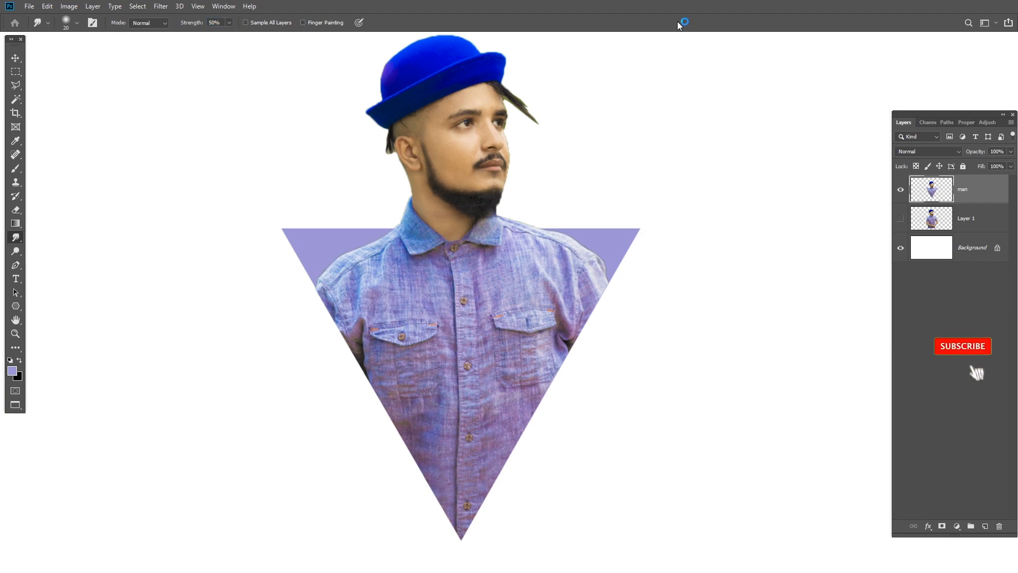
scroll(422, 420, "down", 2)
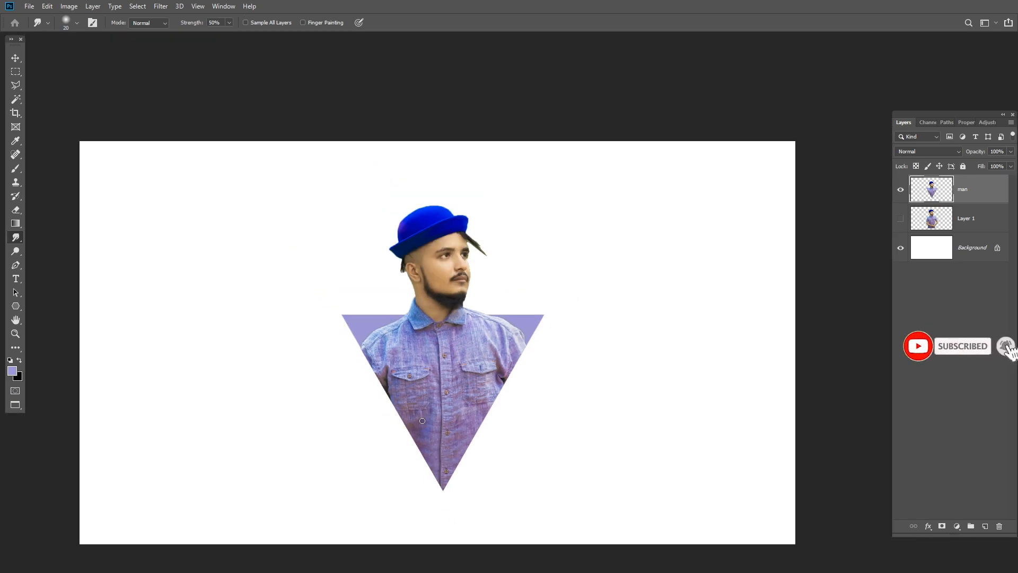
scroll(425, 445, "up", 1)
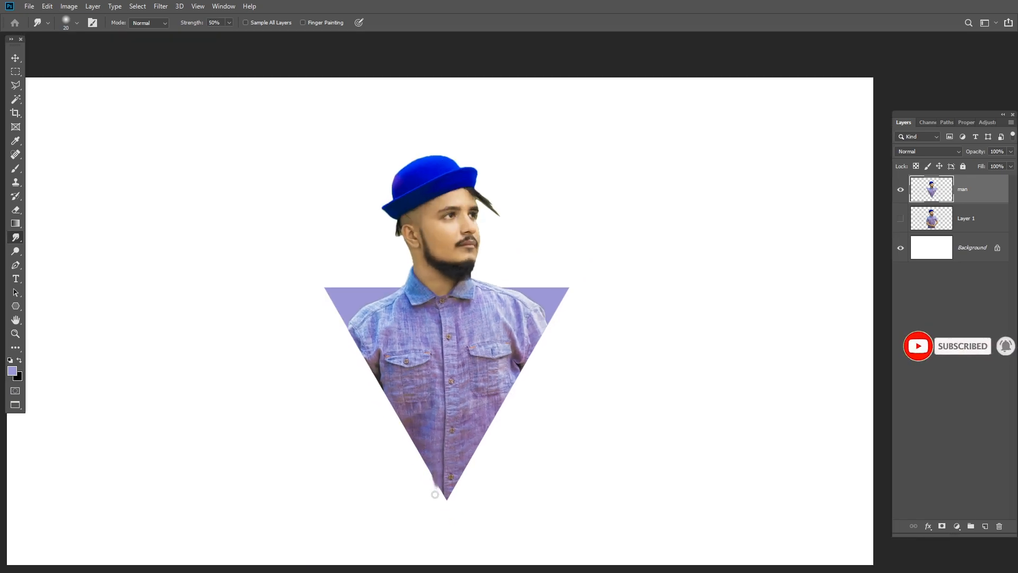
- Smudge the triangle's tip and right slanted edge downward into dripping points, working up to the man's shoulder
left_click_drag(434, 483, 437, 521)
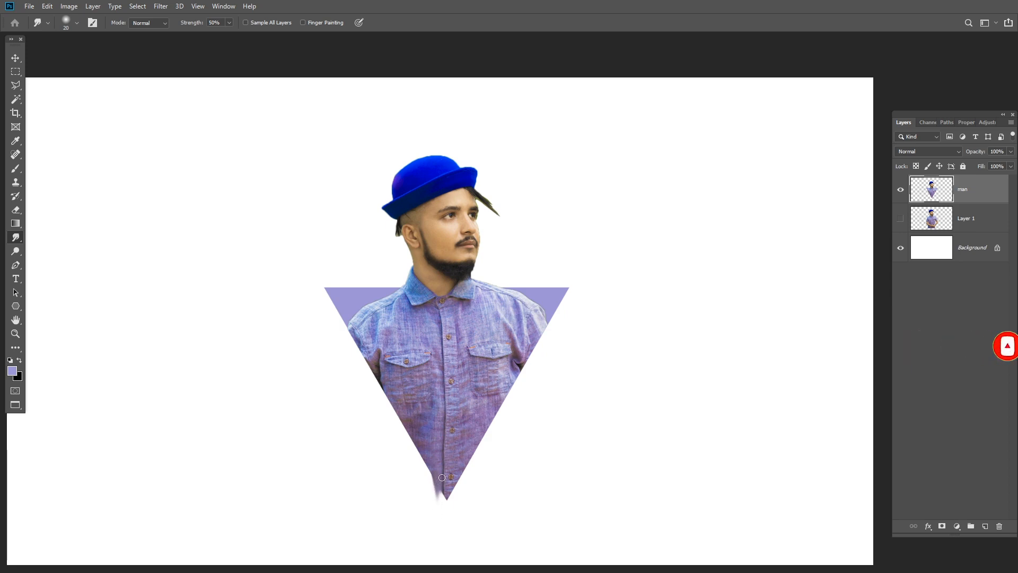
left_click_drag(441, 478, 454, 510)
left_click_drag(466, 450, 466, 511)
left_click_drag(460, 473, 466, 510)
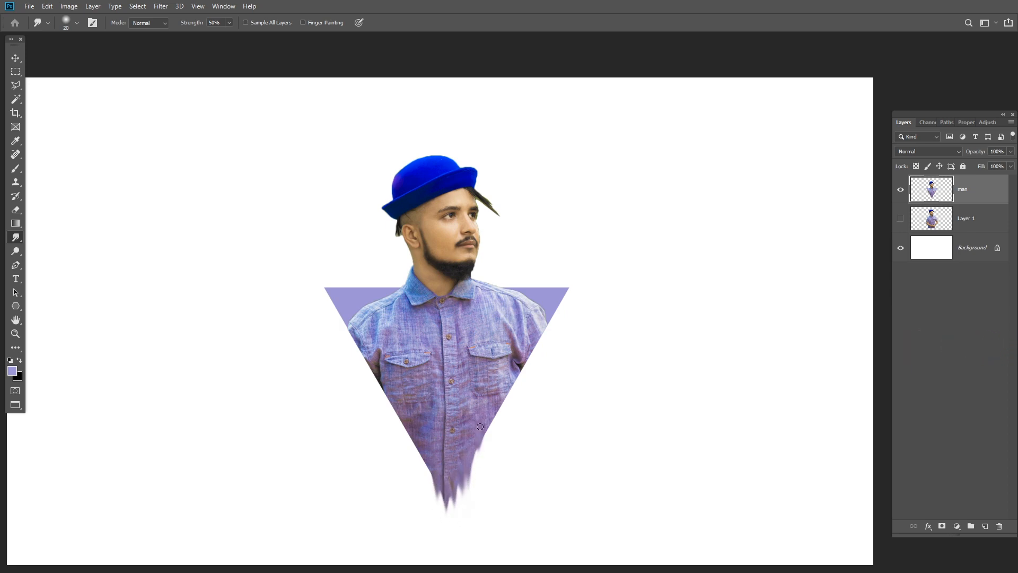
left_click_drag(479, 426, 479, 470)
left_click_drag(486, 409, 490, 455)
mouse_move(507, 378)
left_mouse_down()
mouse_move(499, 436)
mouse_move(513, 411)
left_mouse_up()
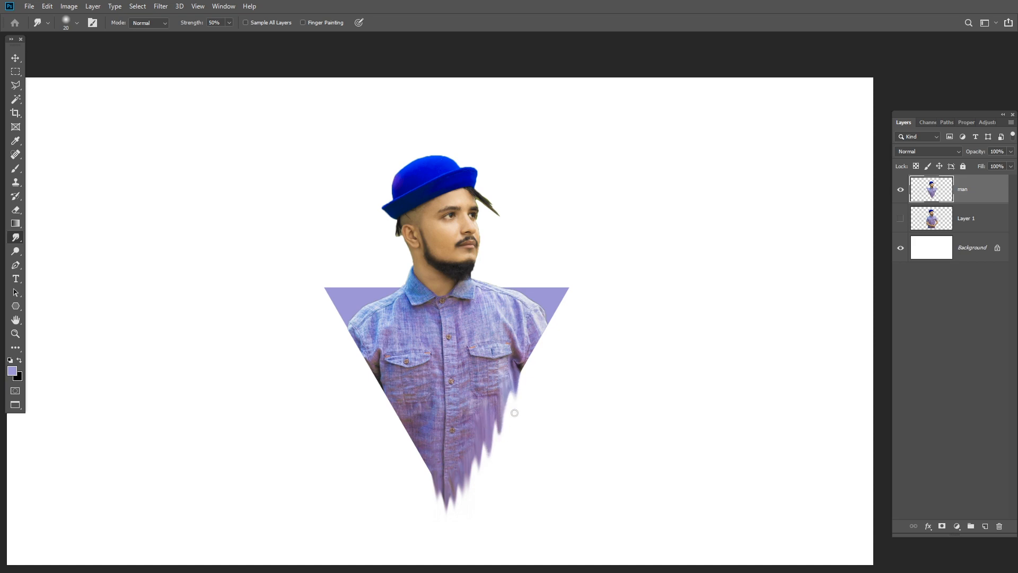
mouse_move(525, 344)
left_mouse_down()
mouse_move(529, 392)
mouse_move(539, 376)
left_mouse_up()
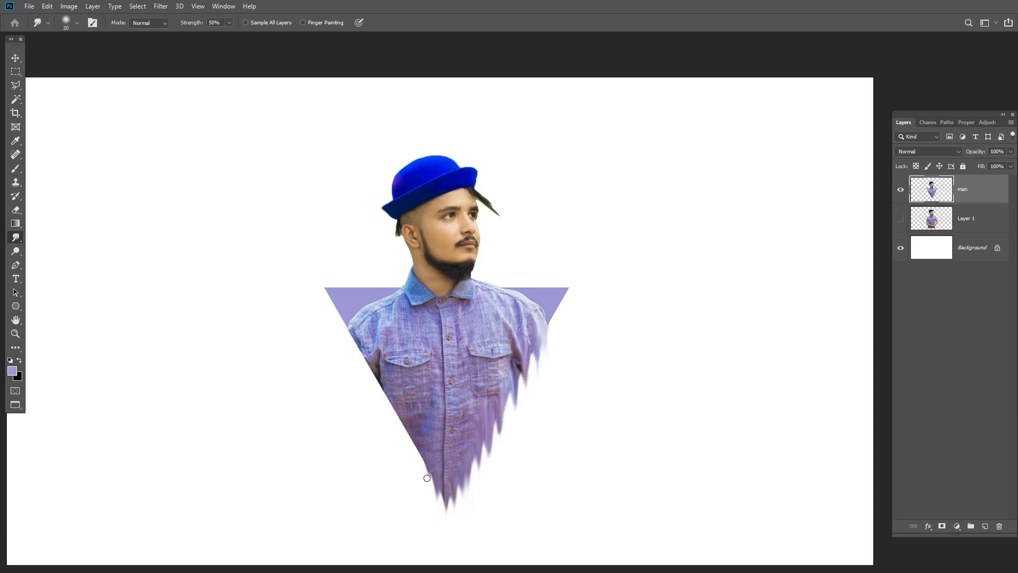
- Smudge the left slanted edge downward into matching drips from near the tip up to the shoulder
left_click_drag(426, 460, 421, 494)
mouse_move(411, 430)
left_mouse_down()
mouse_move(414, 482)
mouse_move(401, 438)
mouse_move(404, 458)
left_mouse_up()
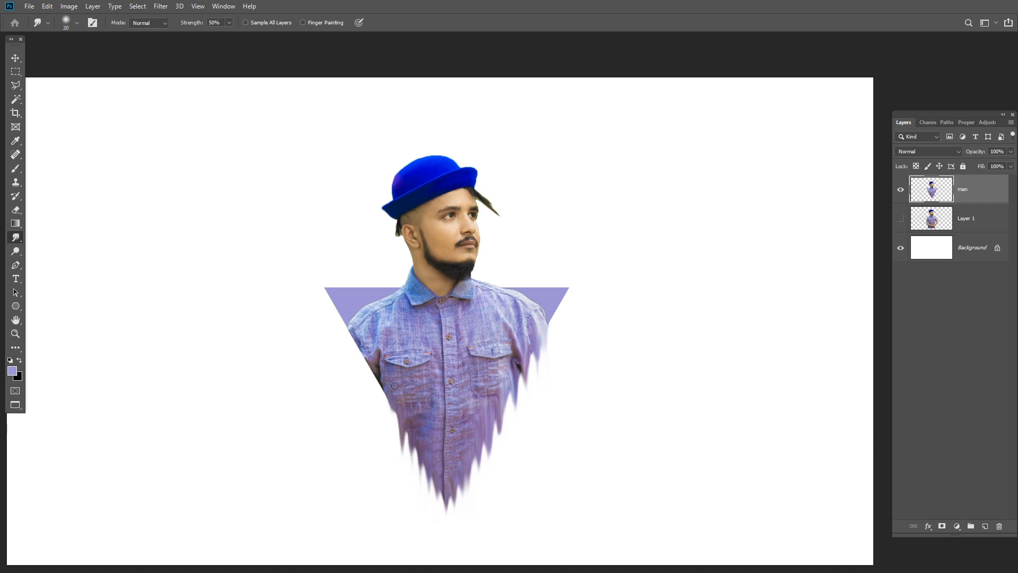
left_click_drag(394, 393, 396, 439)
left_click_drag(378, 372, 385, 414)
left_click_drag(367, 351, 375, 416)
left_click_drag(357, 332, 361, 382)
left_click_drag(350, 347, 352, 370)
- Scale the man layer up proportionally to about 130% and center it on the canvas with its tip at the bottom edge
scroll(517, 409, "down", 4)
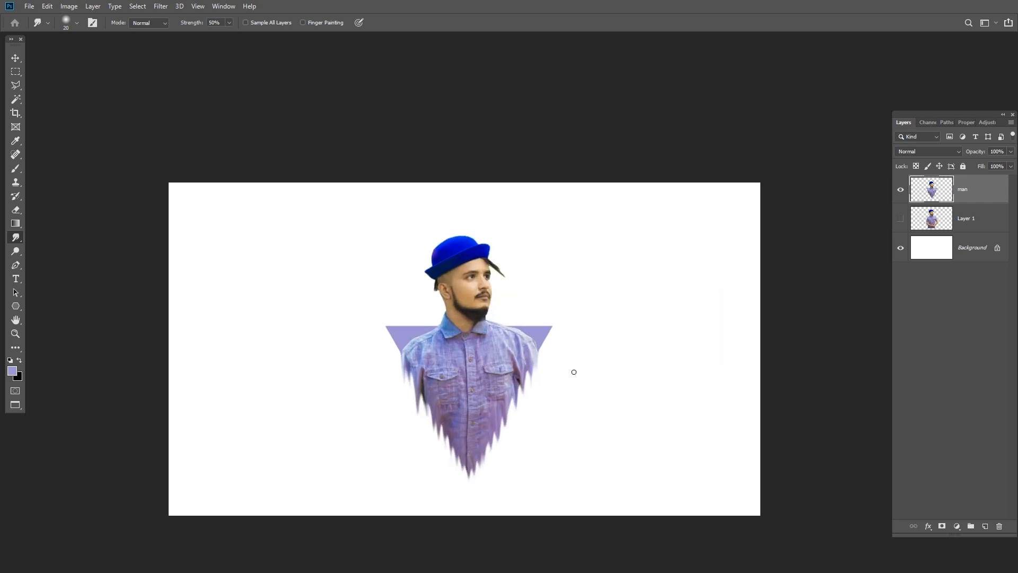
key("v")
right_click(460, 306)
left_click(480, 314)
key("ctrl+t")
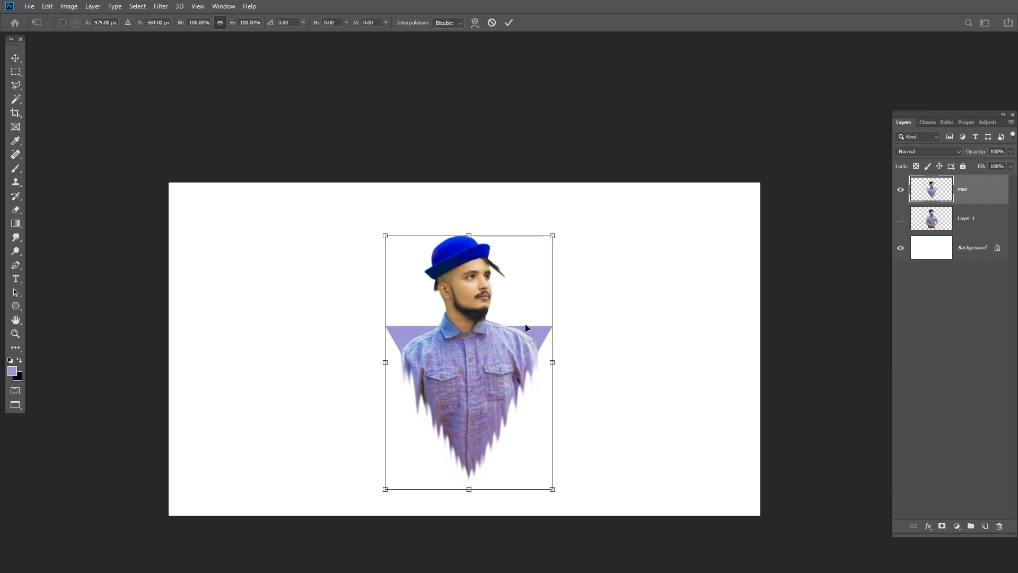
left_click_drag(550, 233, 585, 181)
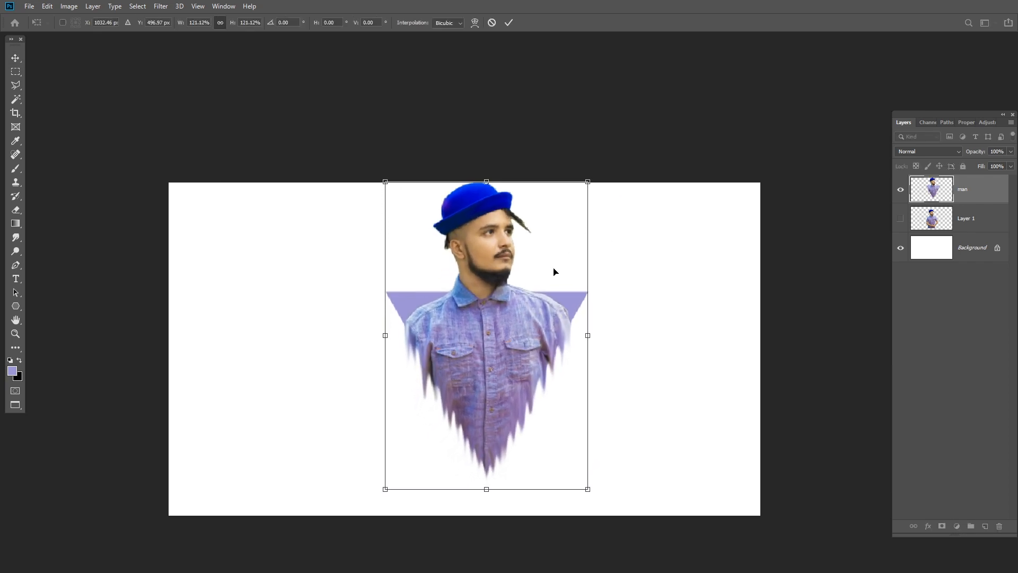
left_click_drag(552, 270, 536, 296)
left_click_drag(566, 208, 579, 181)
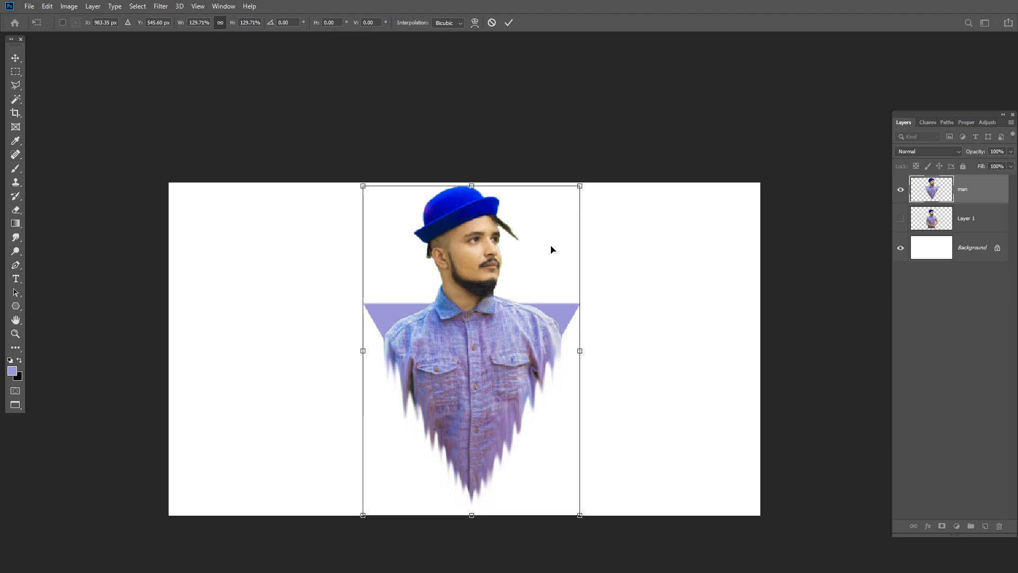
left_click_drag(552, 250, 544, 257)
scroll(539, 264, "down", 2)
scroll(538, 262, "up", 2)
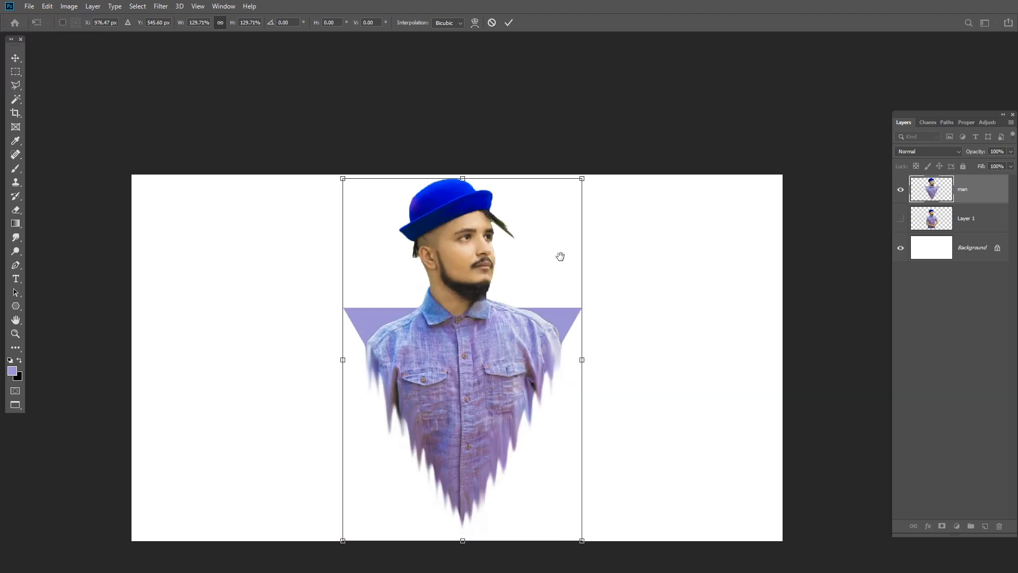
left_click_drag(617, 288, 622, 235)
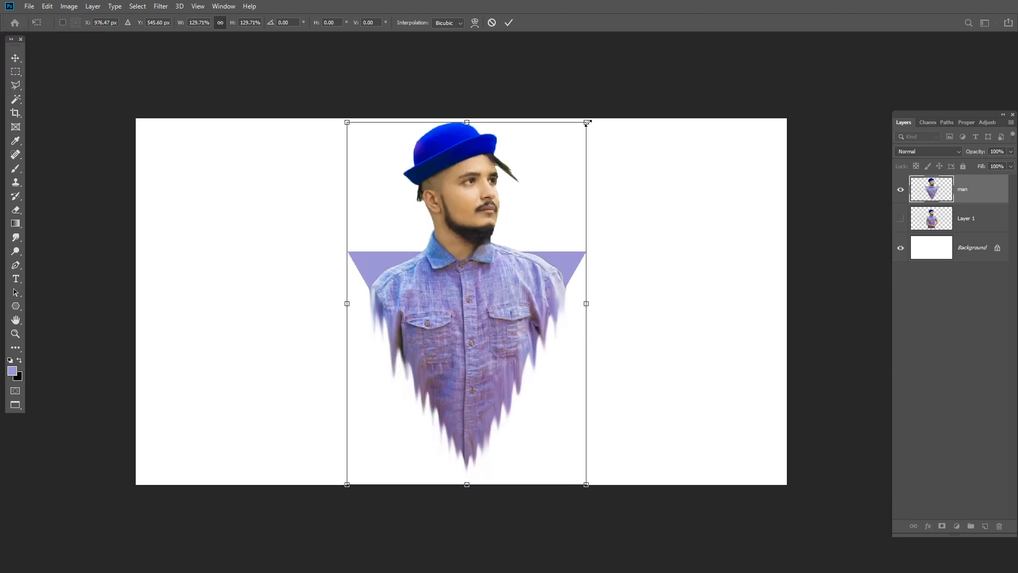
left_click_drag(573, 177, 570, 202)
key("Return")
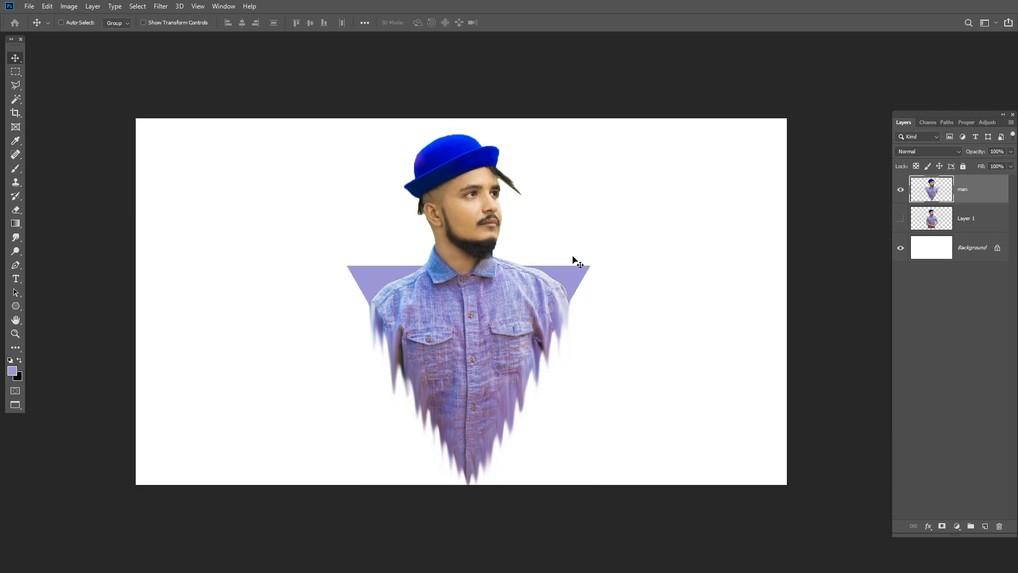
- Unlock the Background layer and add a Gradient Overlay effect to it
scroll(556, 264, "up", 1)
left_click(991, 329)
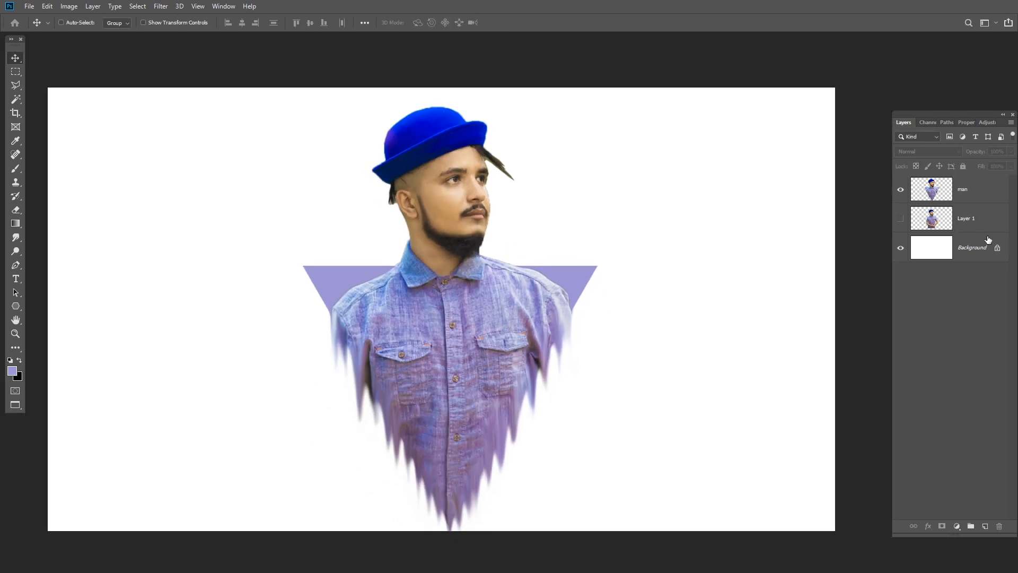
left_click(976, 197)
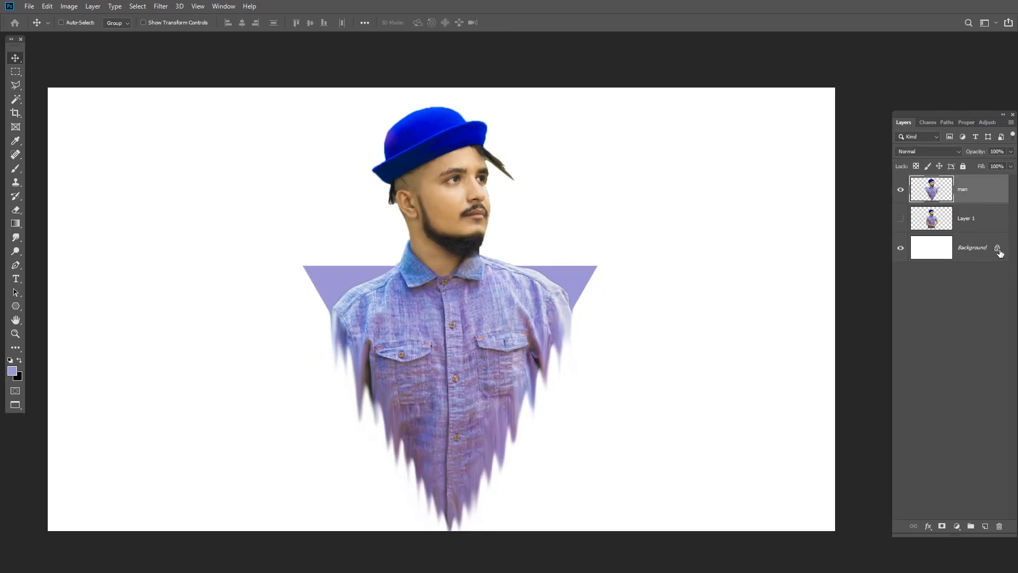
left_click(999, 253)
right_click(952, 243)
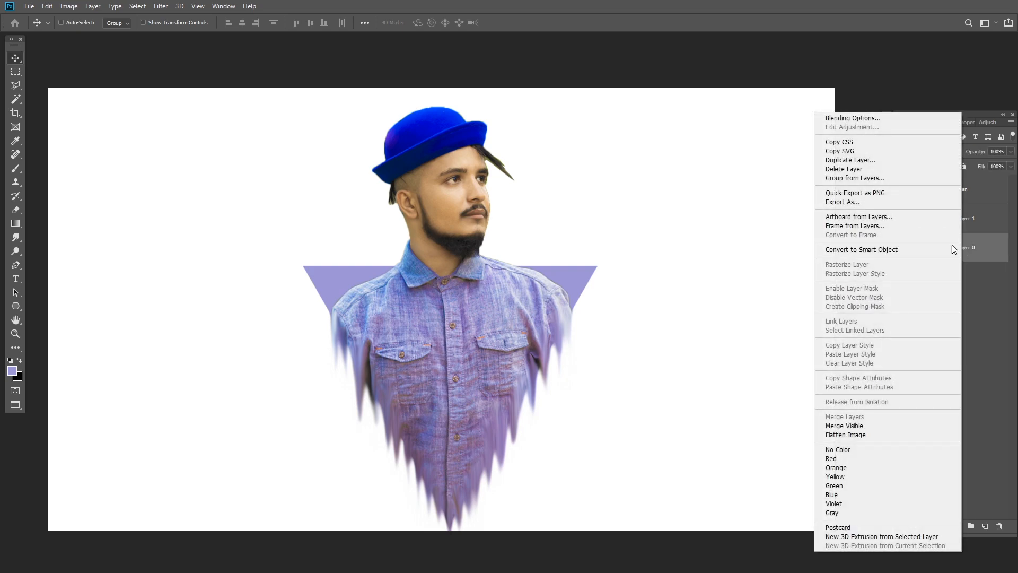
left_click(882, 119)
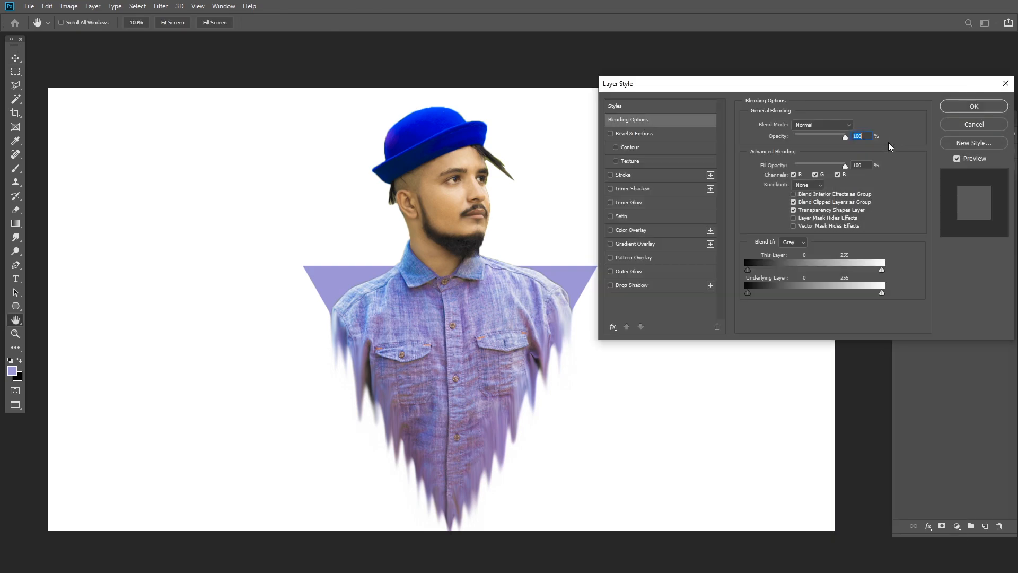
key("ctrl+minus")
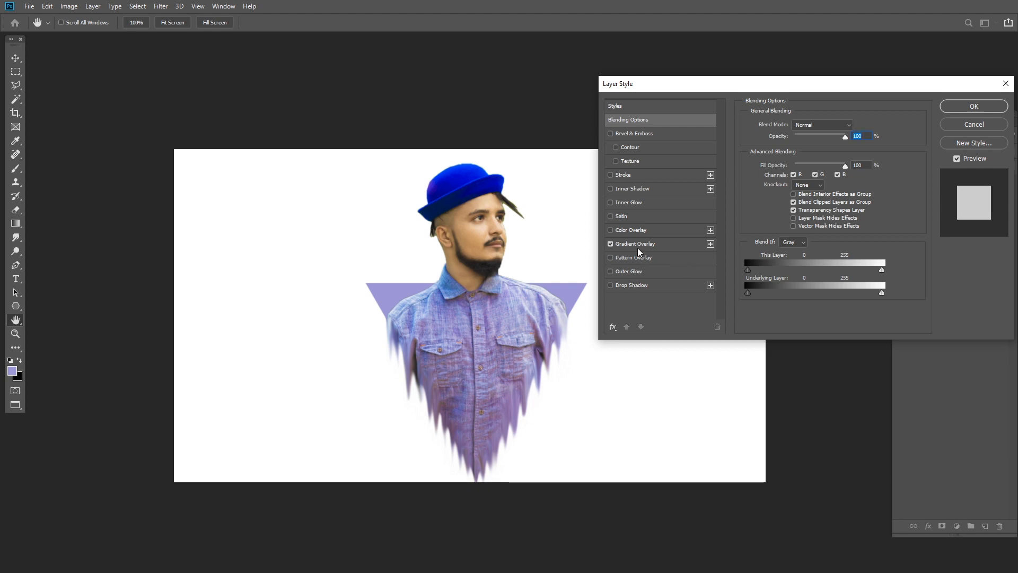
left_click(635, 245)
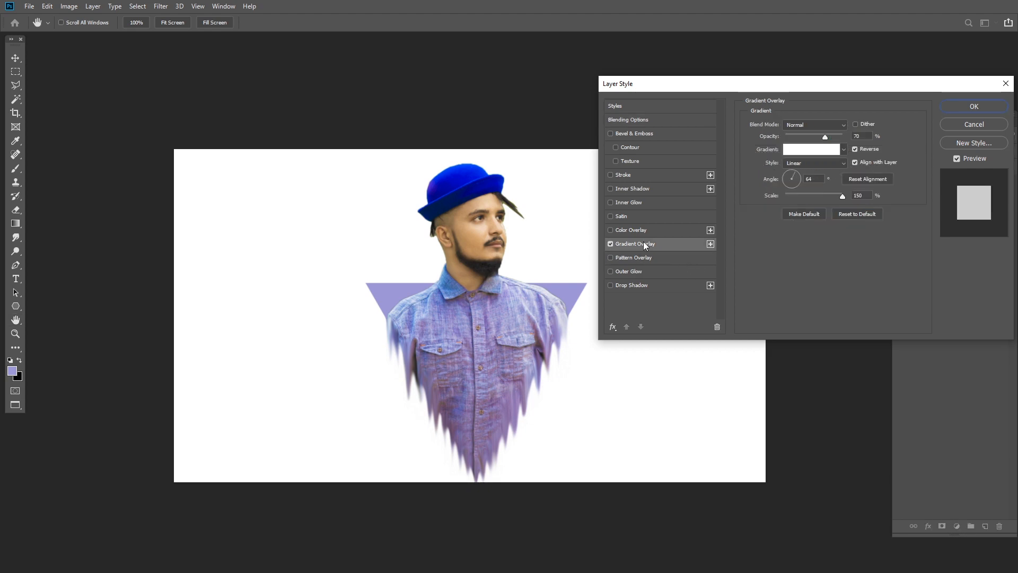
- Change the overlay gradient's starting white stop to a medium neutral grey, giving a grey-to-white gradient
left_click(811, 150)
left_click(652, 306)
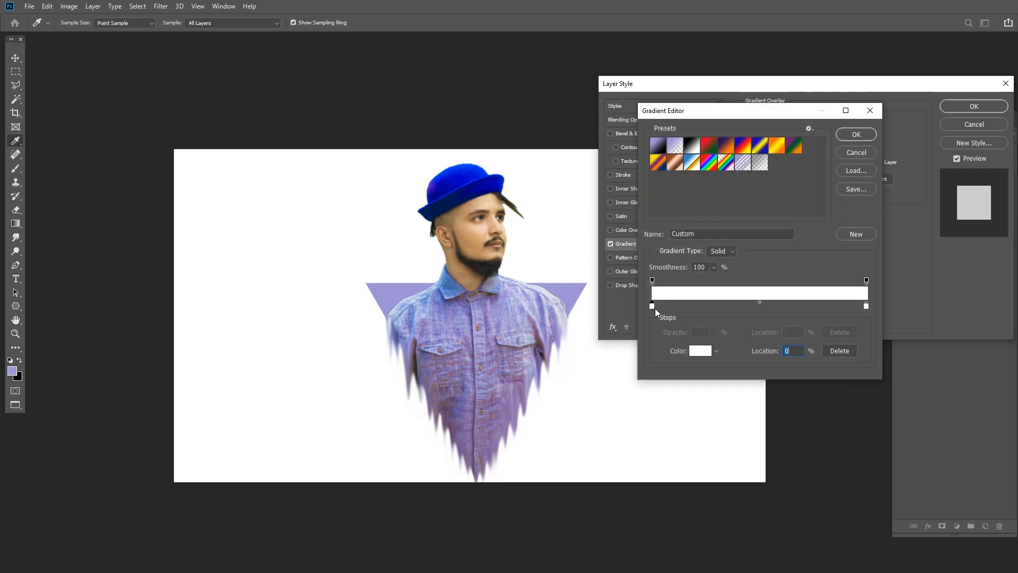
double_click(652, 307)
left_click(658, 188)
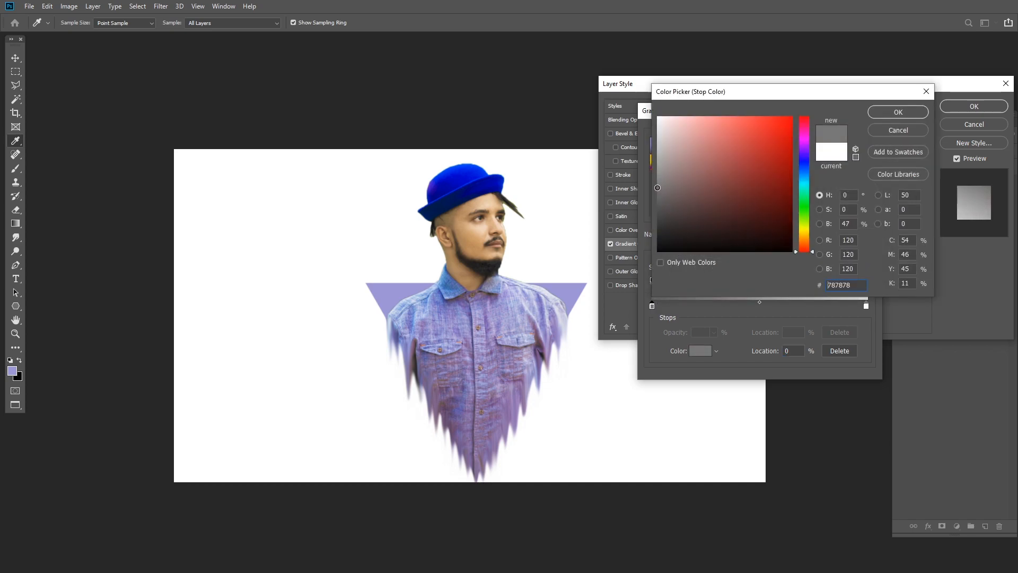
left_click_drag(658, 192, 657, 194)
left_click(905, 113)
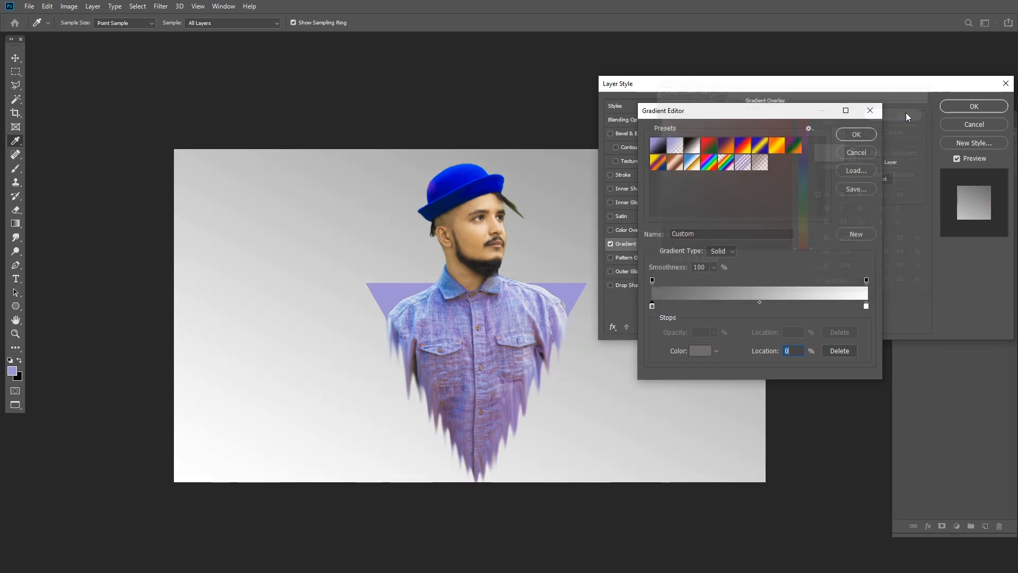
left_click(857, 137)
- Set the Gradient Overlay to Radial style with 71% opacity and 150% scale, and apply the layer style
left_click(815, 164)
left_click(828, 180)
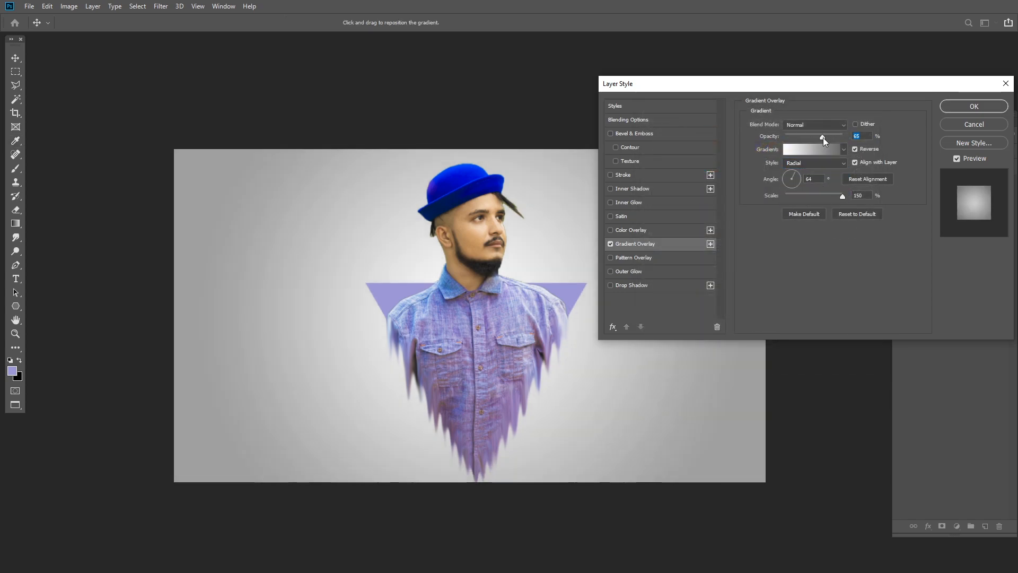
mouse_move(826, 139)
left_mouse_down()
mouse_move(835, 139)
mouse_move(826, 136)
left_mouse_up()
left_click_drag(831, 195, 842, 195)
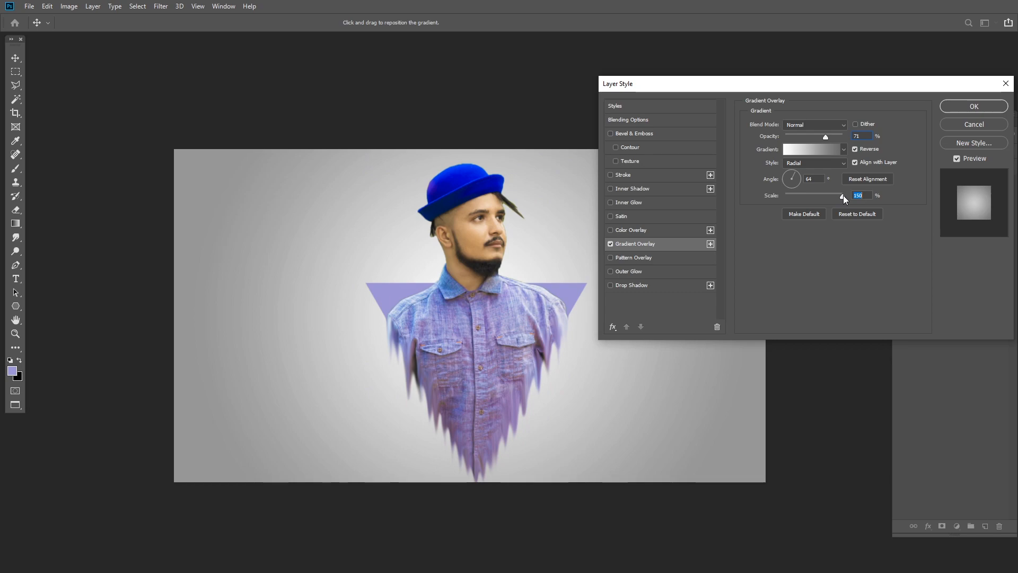
left_click(975, 107)
- Move the man layer slightly up and to the right, and stamp all visible layers into a new top layer
left_click(961, 192)
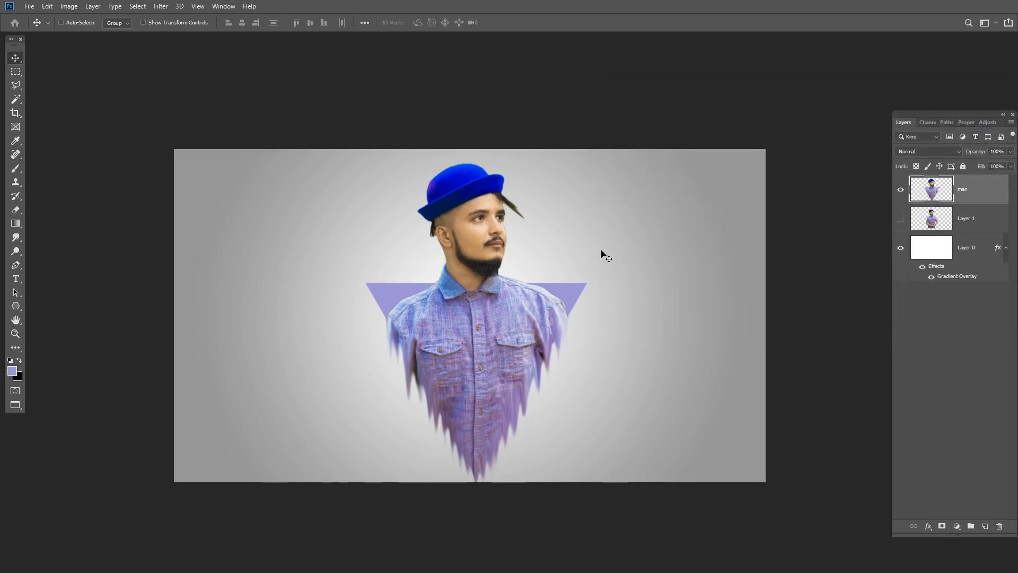
left_click_drag(532, 300, 537, 293)
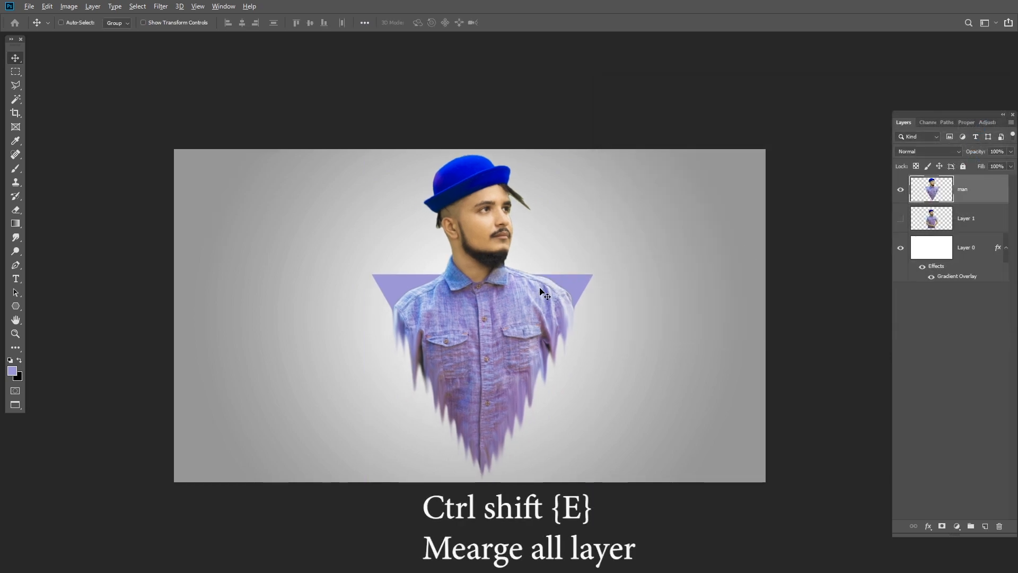
key("ctrl+shift+alt+e")
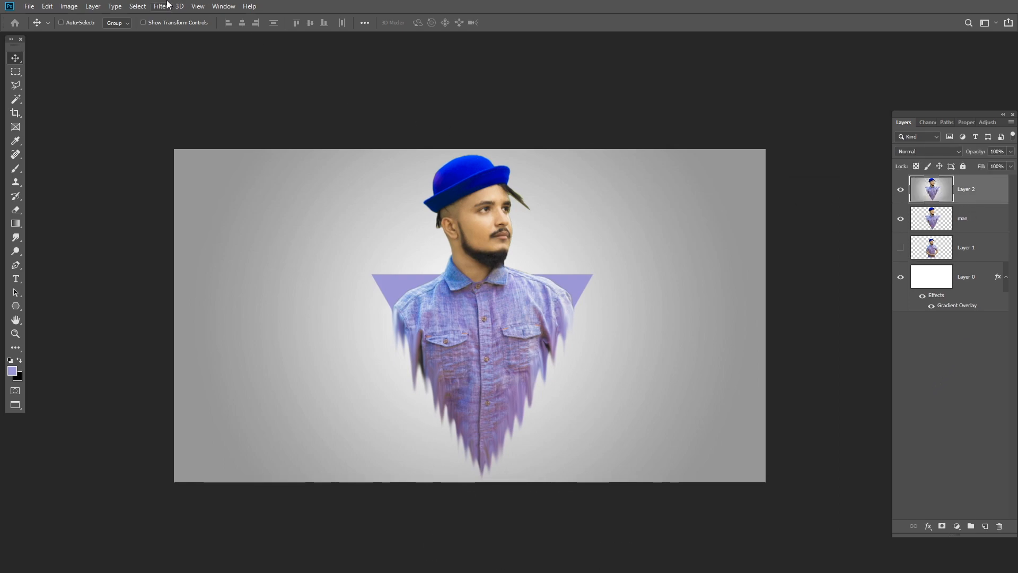
- Open the Camera Raw Filter on the merged layer and set Temperature to +7 and Vibrance to +7
left_click(161, 6)
left_click(191, 71)
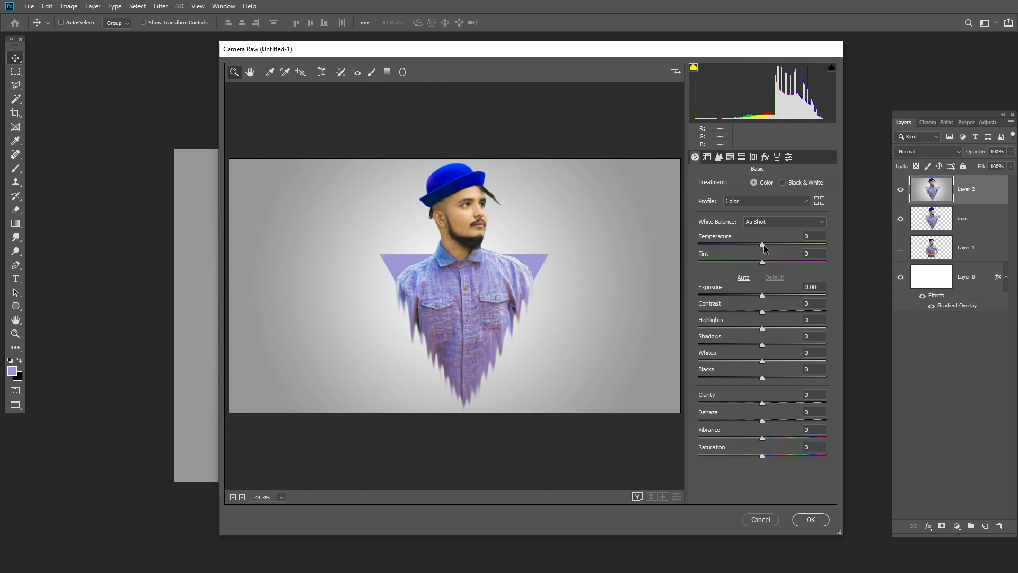
left_click_drag(763, 245, 767, 245)
left_click_drag(762, 439, 767, 438)
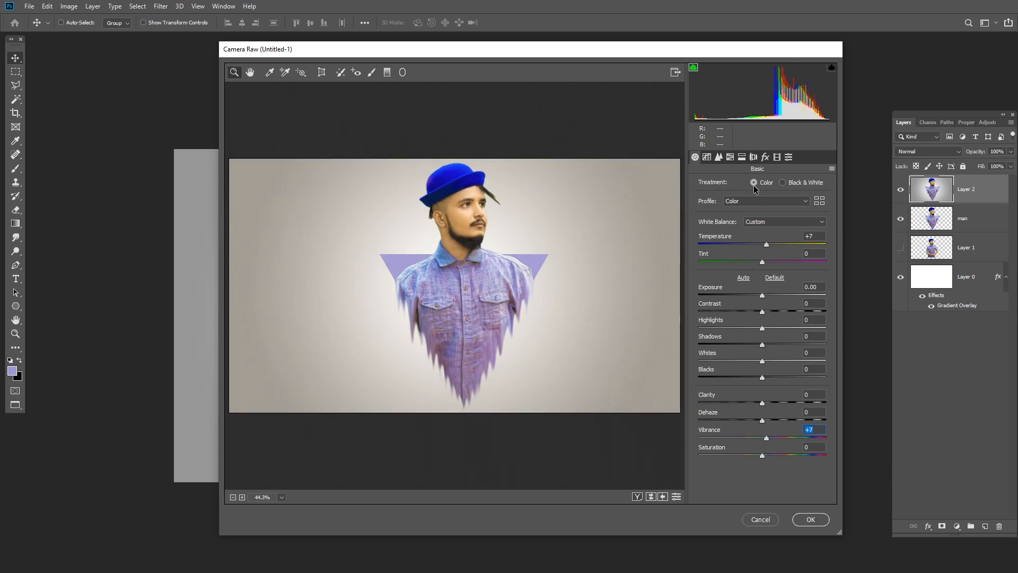
- Raise the saturation of the Blues in the HSL adjustments and set Blacks to +51
left_click(731, 158)
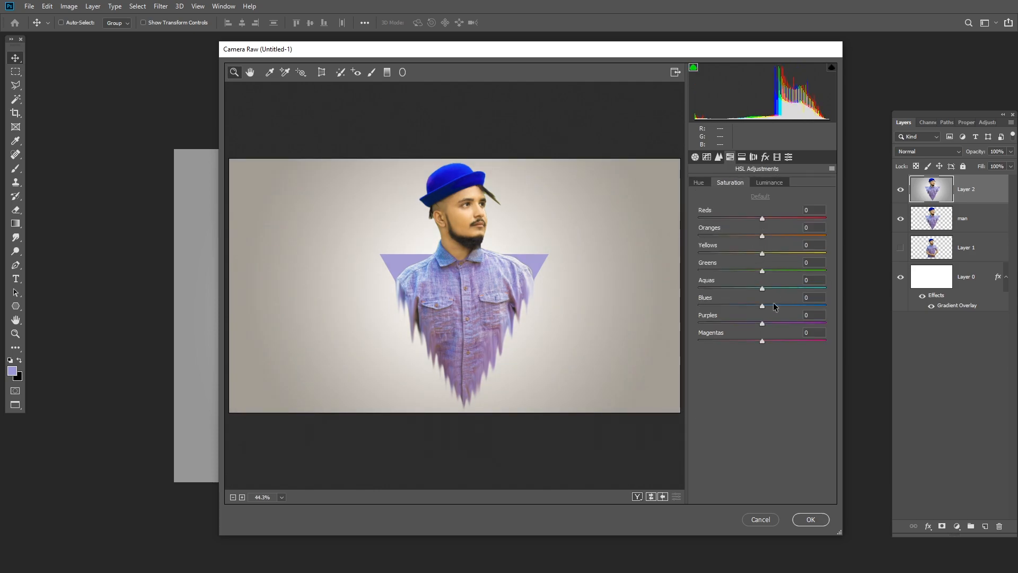
left_click_drag(763, 306, 784, 306)
left_click(695, 156)
left_click_drag(761, 378, 792, 378)
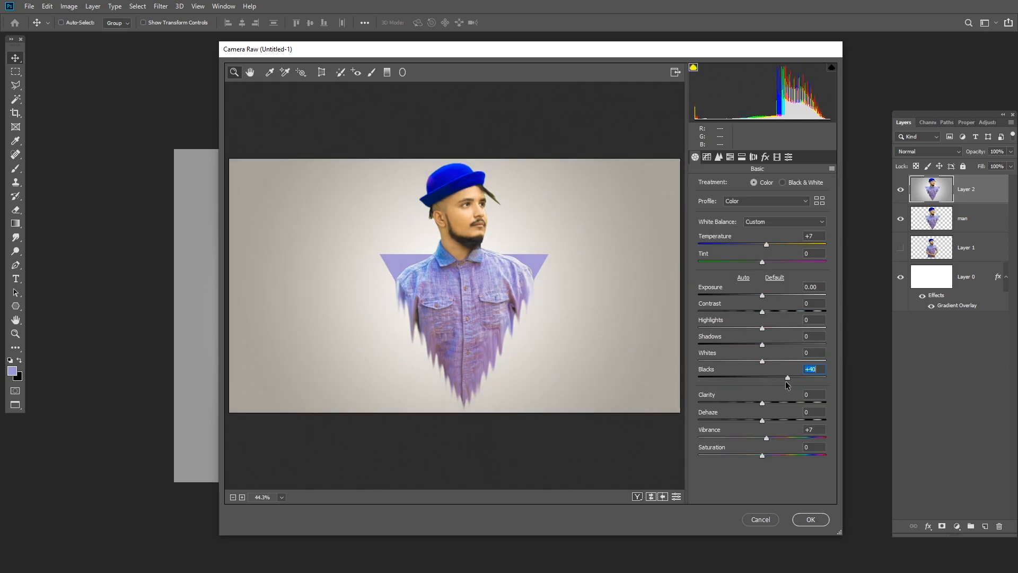
- Add a slight dark post-crop vignette and apply the Camera Raw adjustments to the merged layer
left_click(765, 157)
left_click_drag(762, 296, 758, 299)
left_click(695, 157)
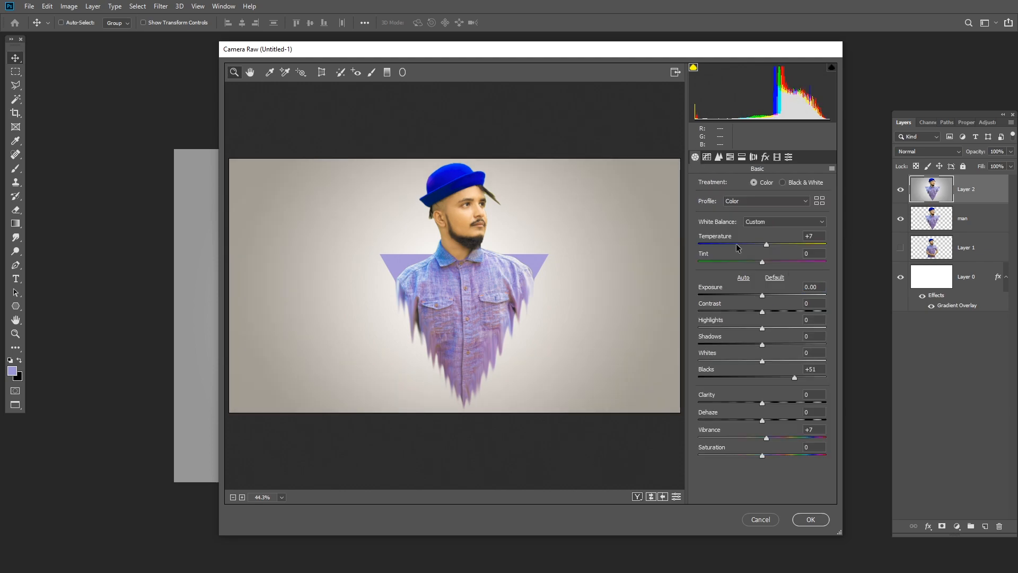
left_click(803, 517)
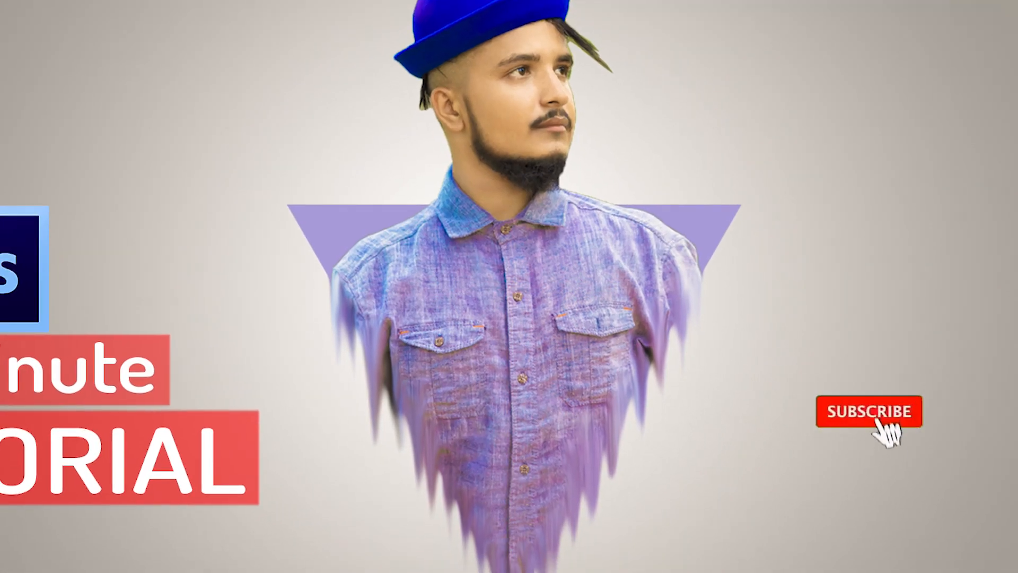